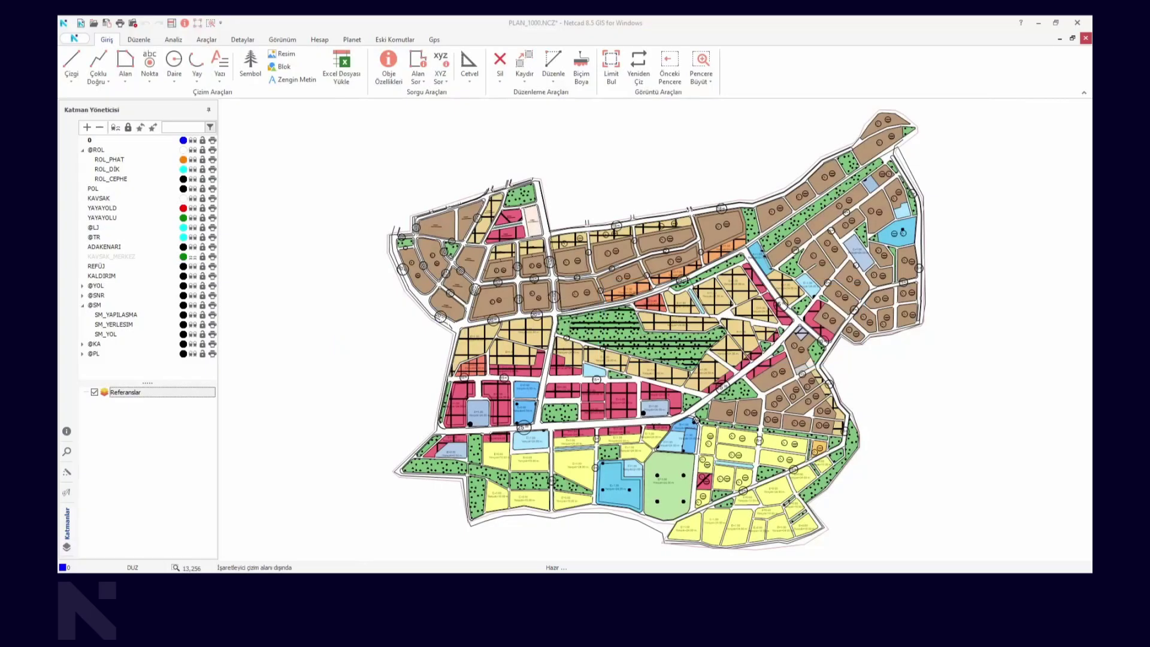
Start the PlanGML export as an Uygulama İmar Planı and select the outer plan boundary.
{"action": "left_click", "coordinate": [353, 39]}
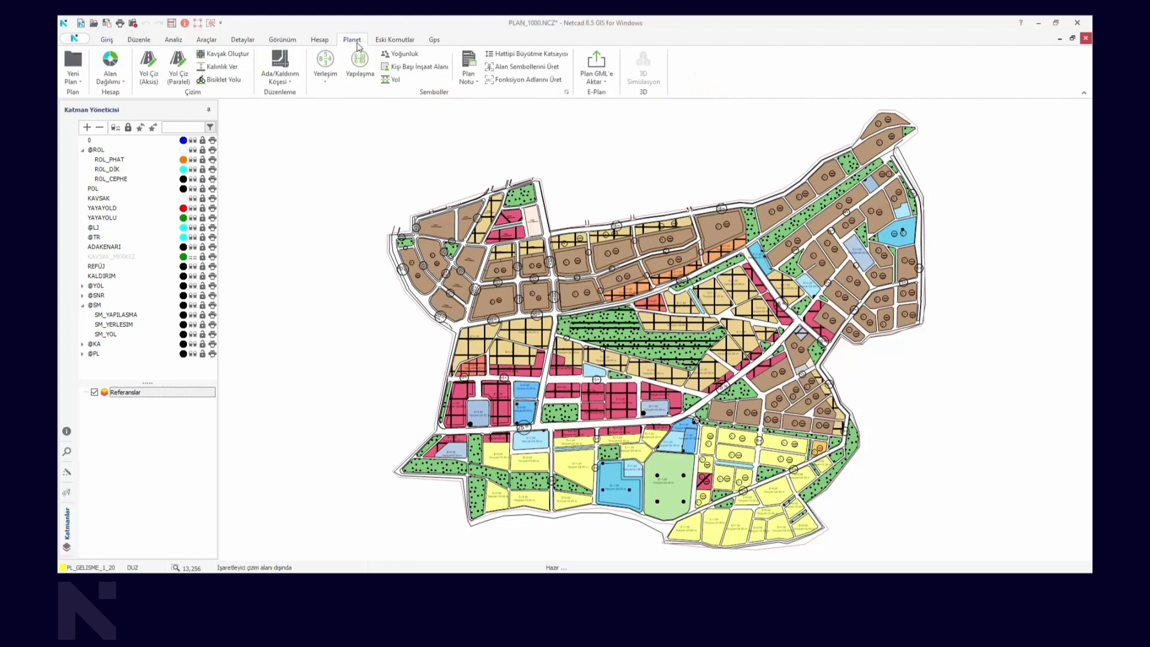
{"action": "left_click", "coordinate": [596, 63]}
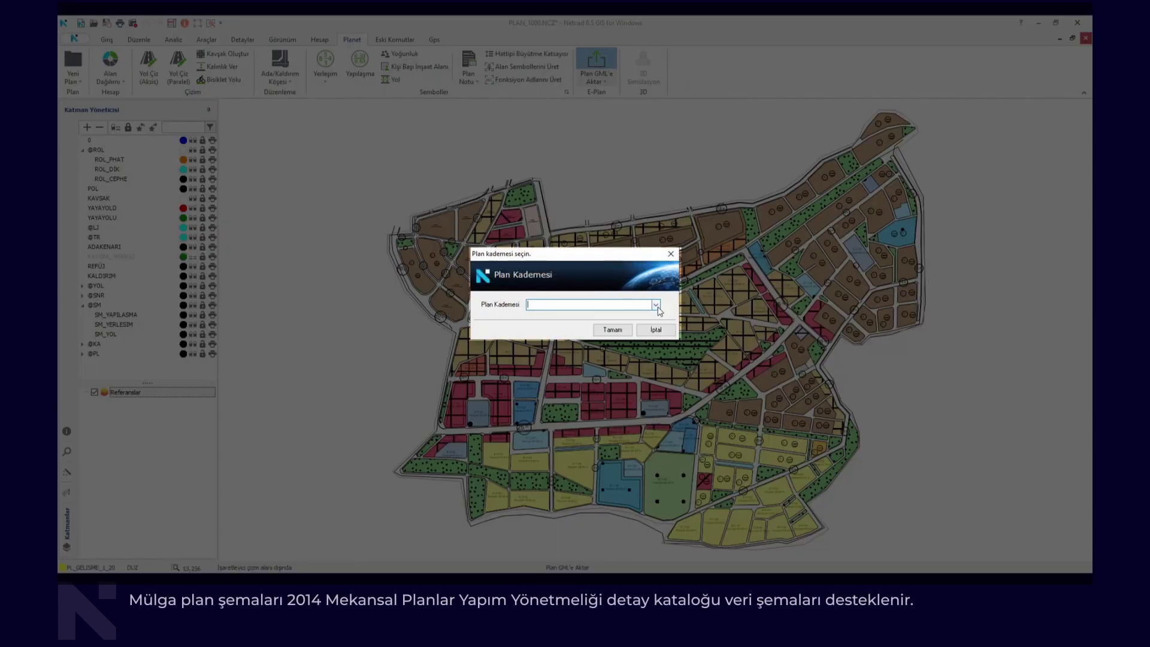
{"action": "left_click", "coordinate": [658, 307]}
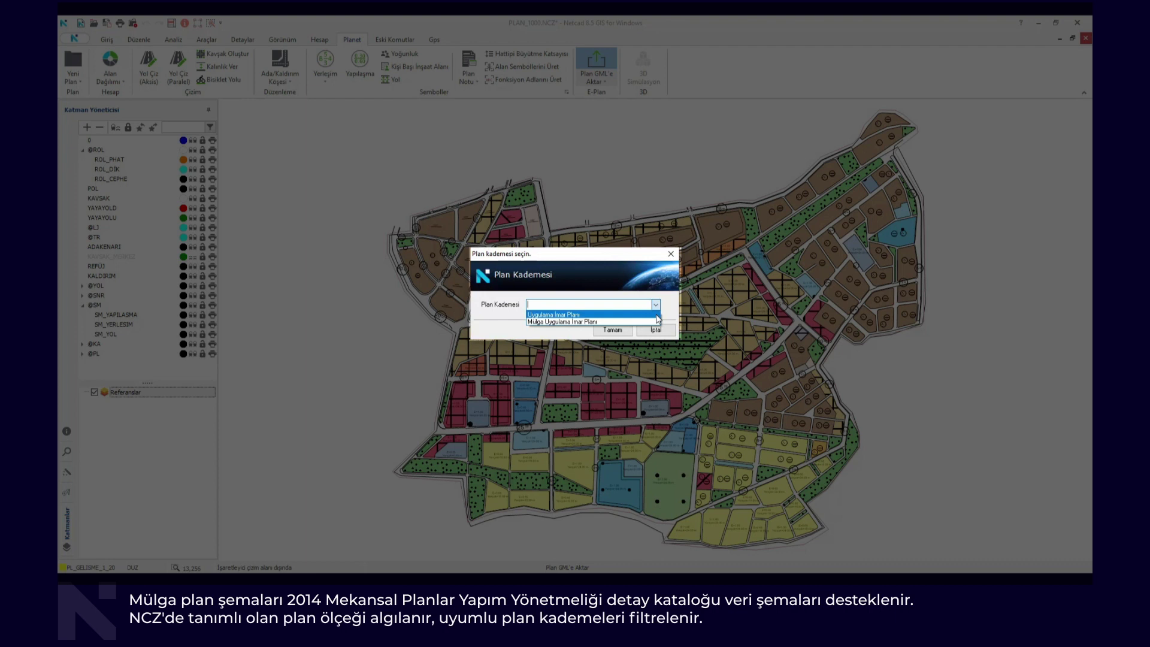
{"action": "left_click", "coordinate": [655, 315]}
{"action": "left_click", "coordinate": [613, 330]}
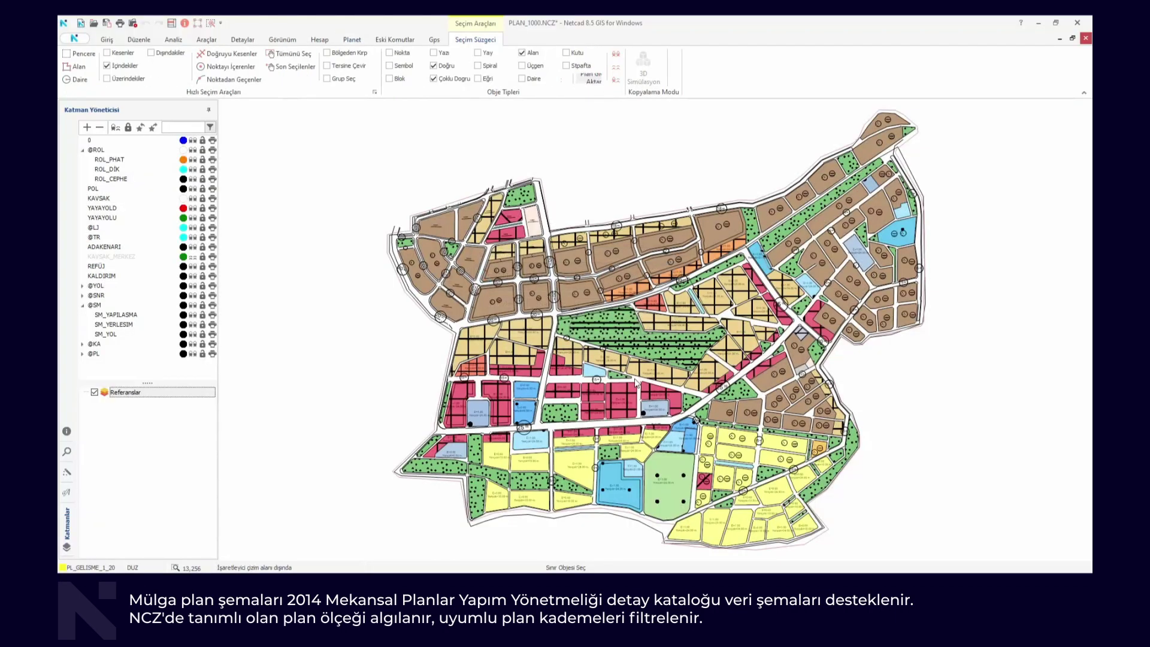
{"action": "left_click", "coordinate": [605, 510]}
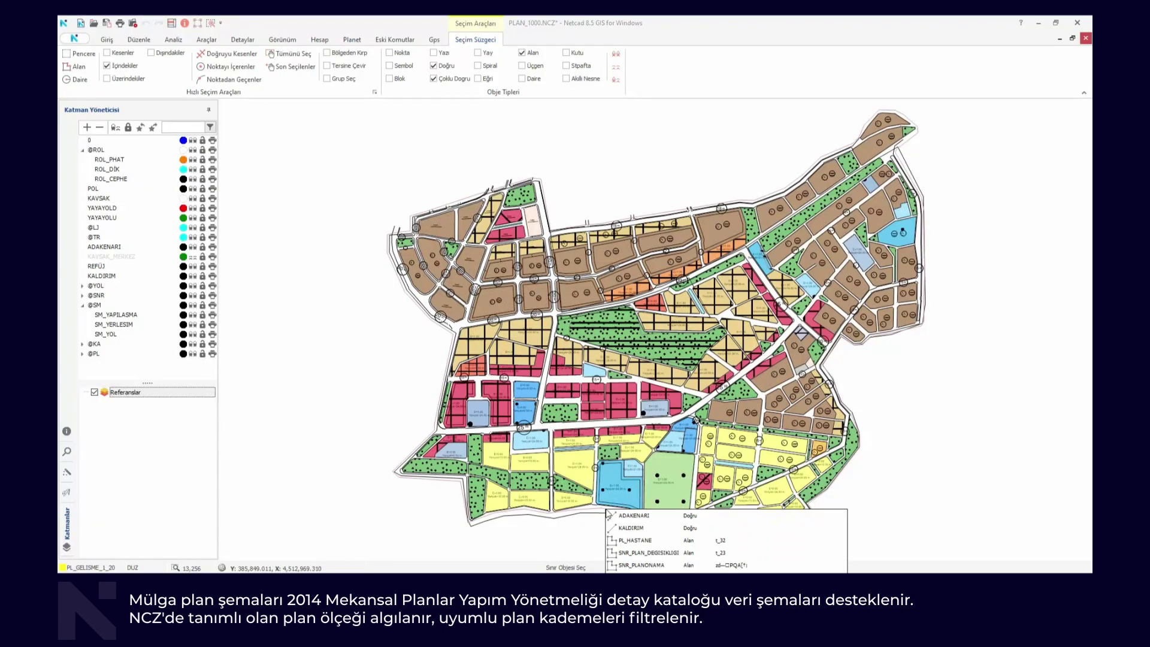
{"action": "left_click", "coordinate": [644, 567]}
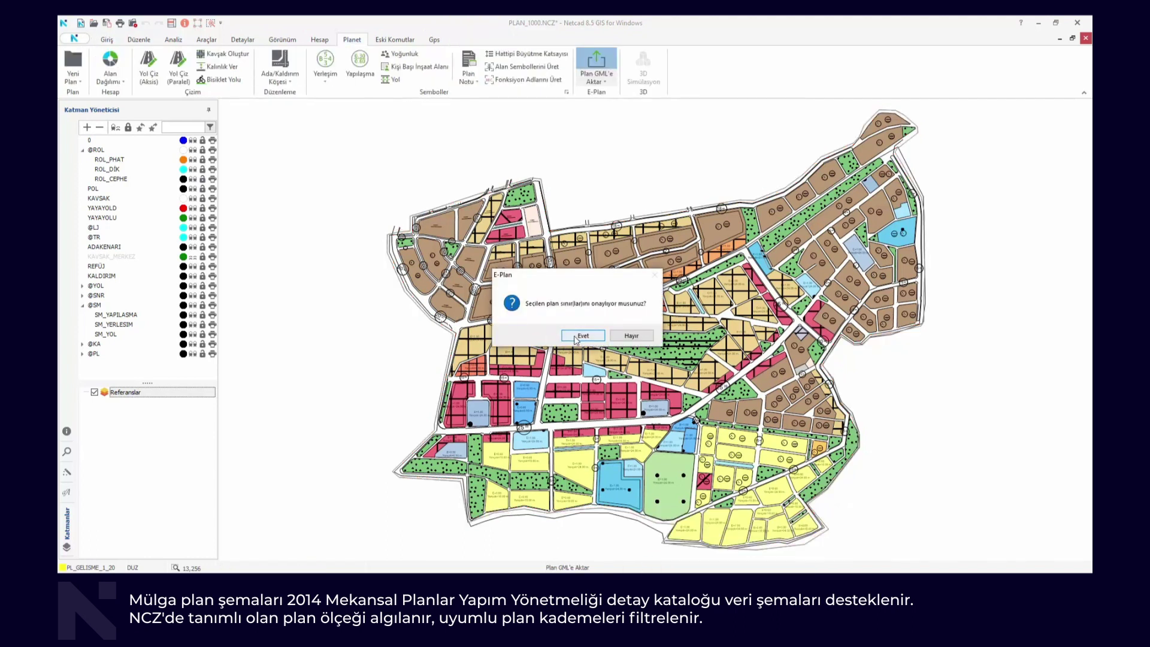
{"action": "left_click", "coordinate": [575, 338]}
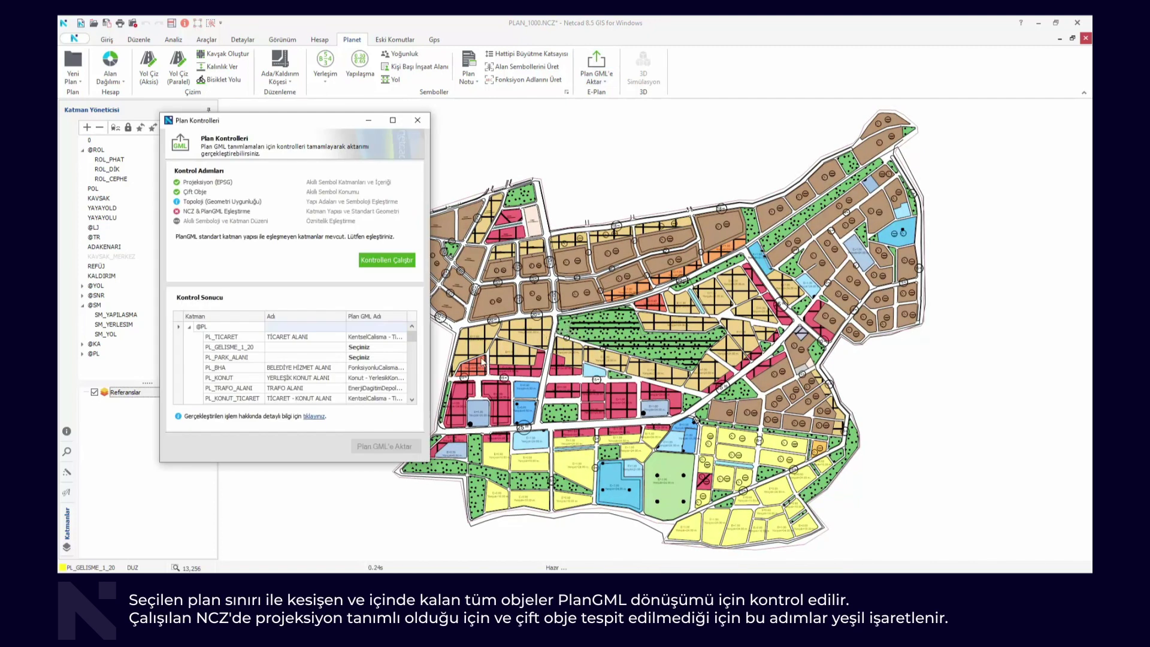
Enlarge Plan Kontrolleri and set PL_GELISME_1_20's Plan GML Adı to Konut - GelismeKonut(KonutTip).
{"action": "left_click_drag", "start_coordinate": [430, 461], "coordinate": [575, 537]}
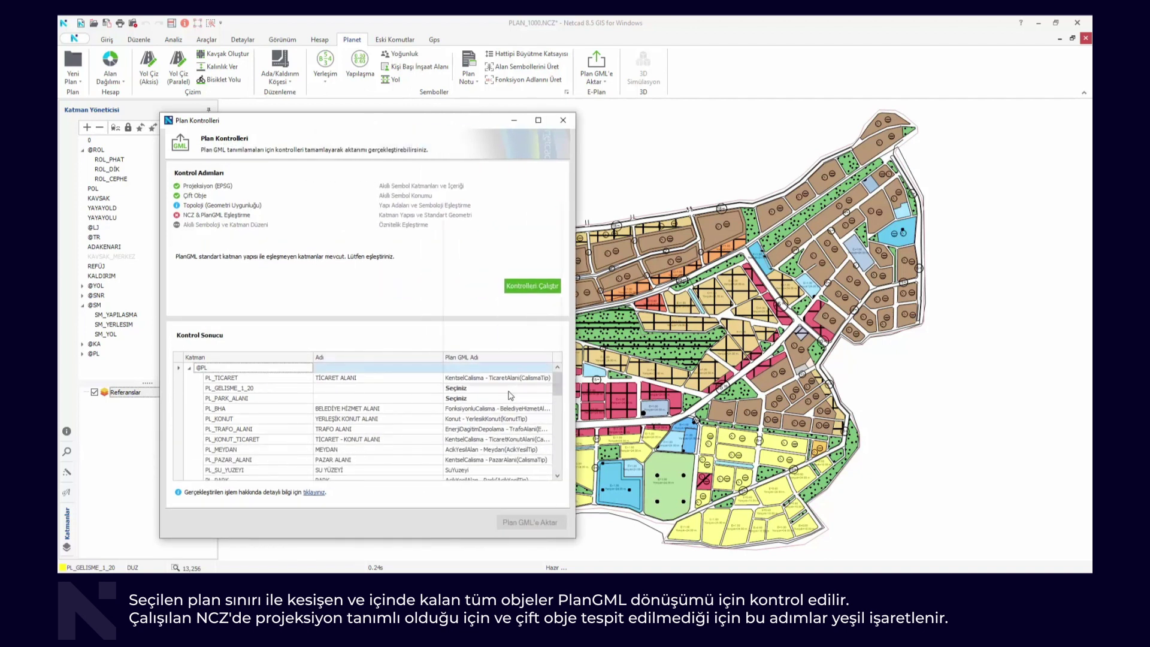
{"action": "left_click", "coordinate": [547, 388]}
{"action": "left_click_drag", "start_coordinate": [559, 202], "coordinate": [749, 212]}
{"action": "scroll", "coordinate": [737, 283], "scroll_direction": "down", "scroll_amount": 3}
{"action": "scroll", "coordinate": [737, 283], "scroll_direction": "down", "scroll_amount": 6}
{"action": "scroll", "coordinate": [737, 283], "scroll_direction": "down", "scroll_amount": 3}
{"action": "scroll", "coordinate": [737, 283], "scroll_direction": "down", "scroll_amount": 3}
{"action": "scroll", "coordinate": [737, 283], "scroll_direction": "down", "scroll_amount": 3}
{"action": "scroll", "coordinate": [699, 330], "scroll_direction": "down", "scroll_amount": 3}
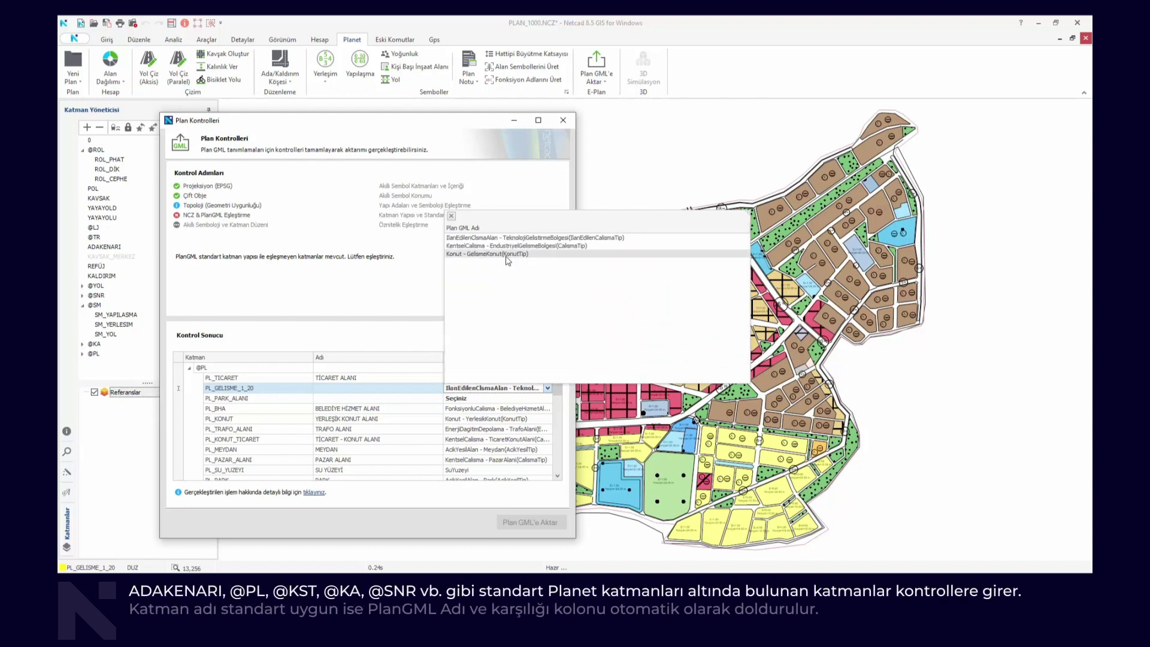
{"action": "left_click", "coordinate": [514, 259]}
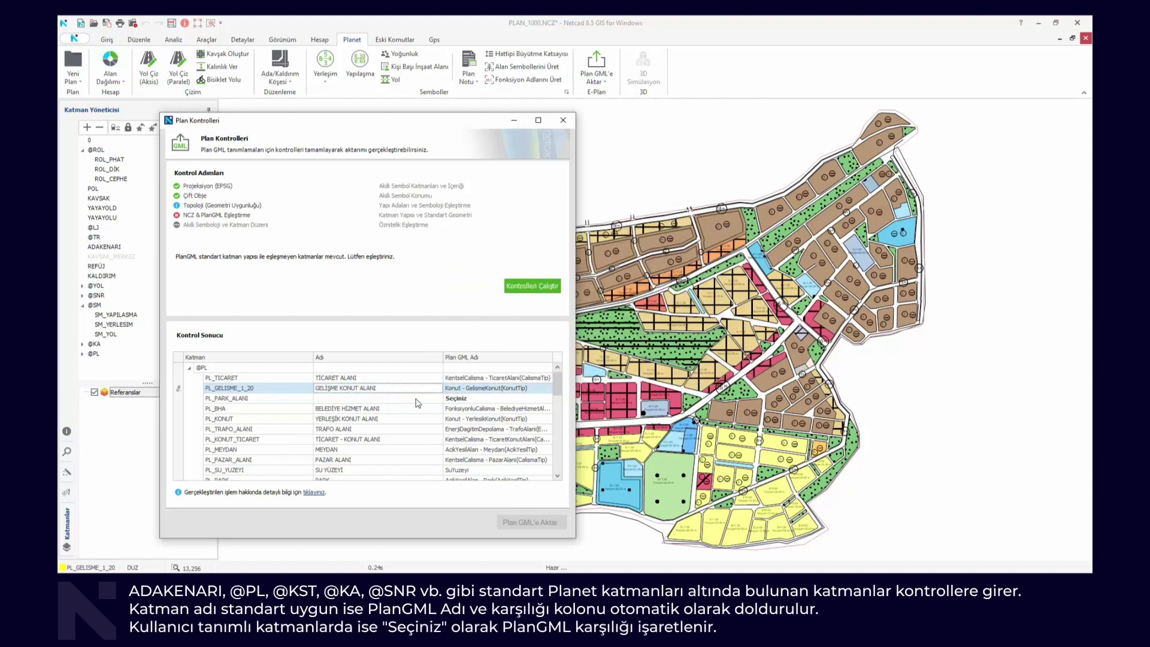
Filter the Plan GML Adı column to show only layers still marked Seçiniz.
{"action": "left_click", "coordinate": [477, 398]}
{"action": "left_click", "coordinate": [549, 355]}
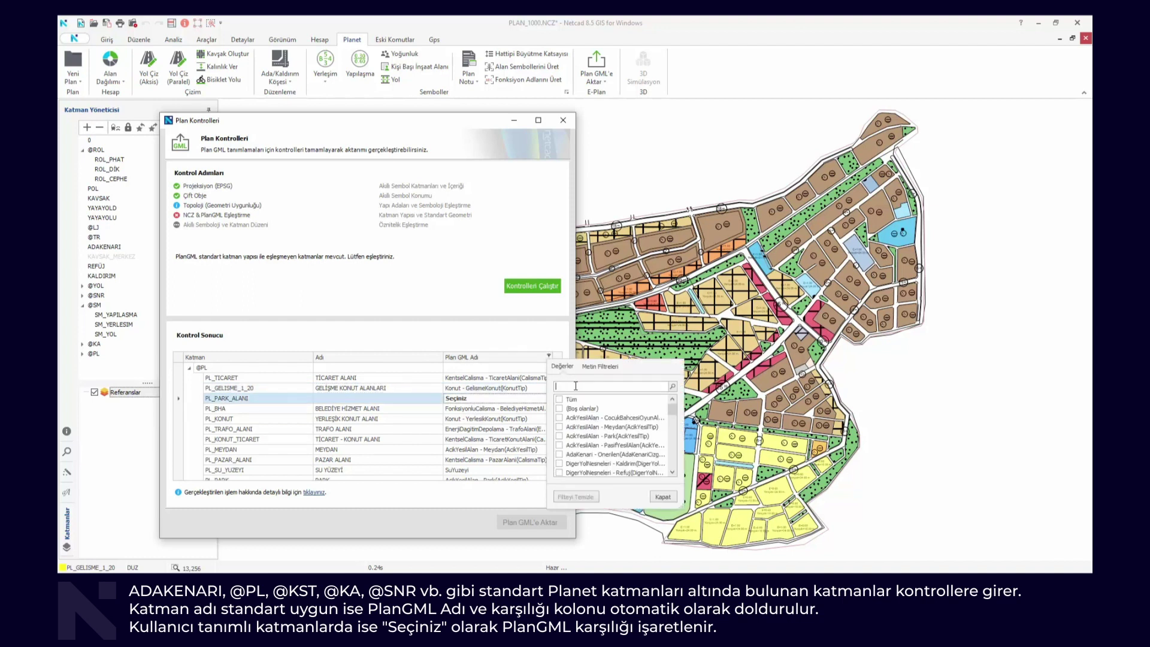
{"action": "type", "text": "SEÇİNİ"}
{"action": "left_click", "coordinate": [560, 399]}
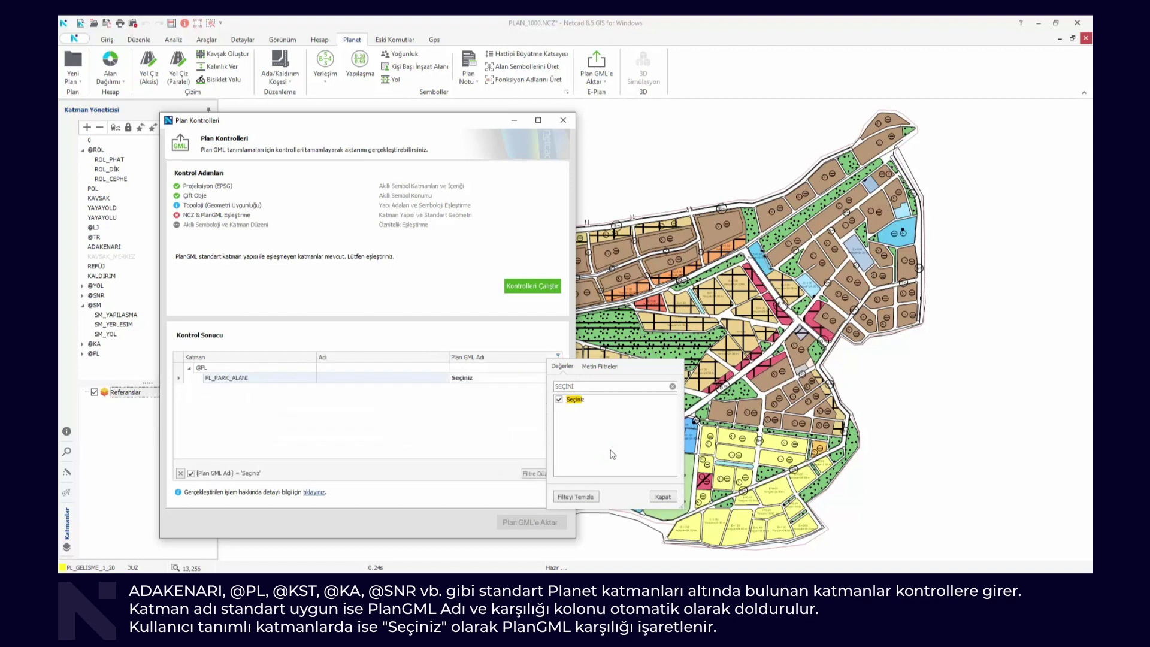
{"action": "left_click", "coordinate": [504, 390]}
Assign PL_PARK_ALANI the AcikYesilAlan - Park(AcikYesilTip) type, clear the filter, and edit its name.
{"action": "left_click", "coordinate": [507, 378]}
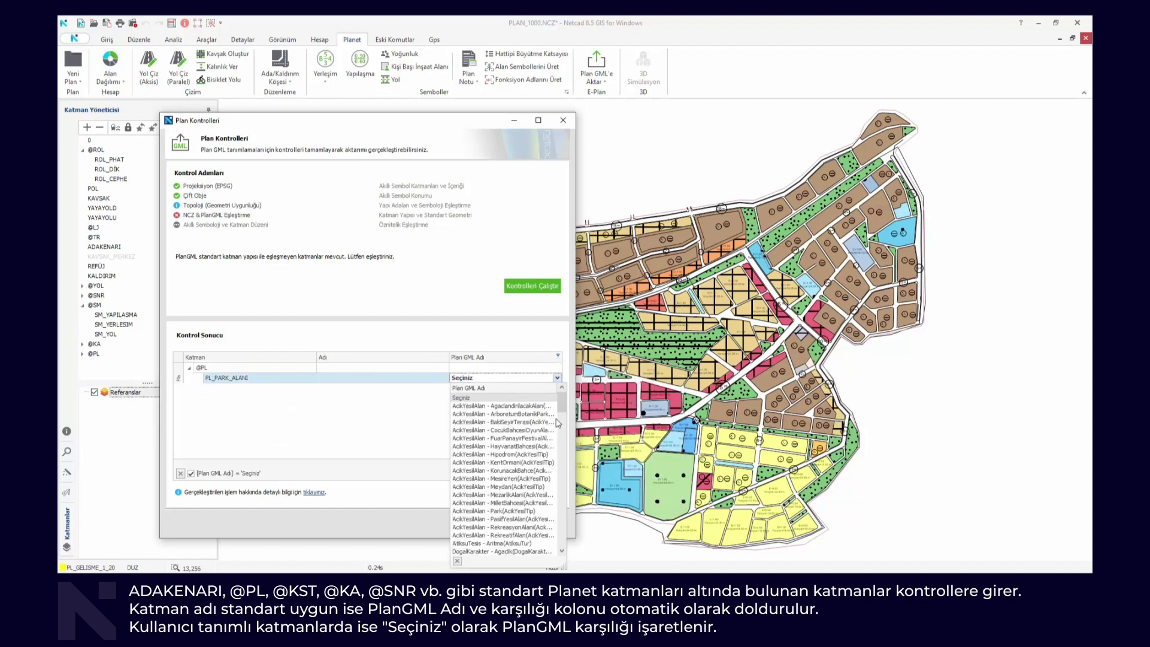
{"action": "left_click_drag", "start_coordinate": [577, 562], "coordinate": [772, 541]}
{"action": "type", "text": "park"}
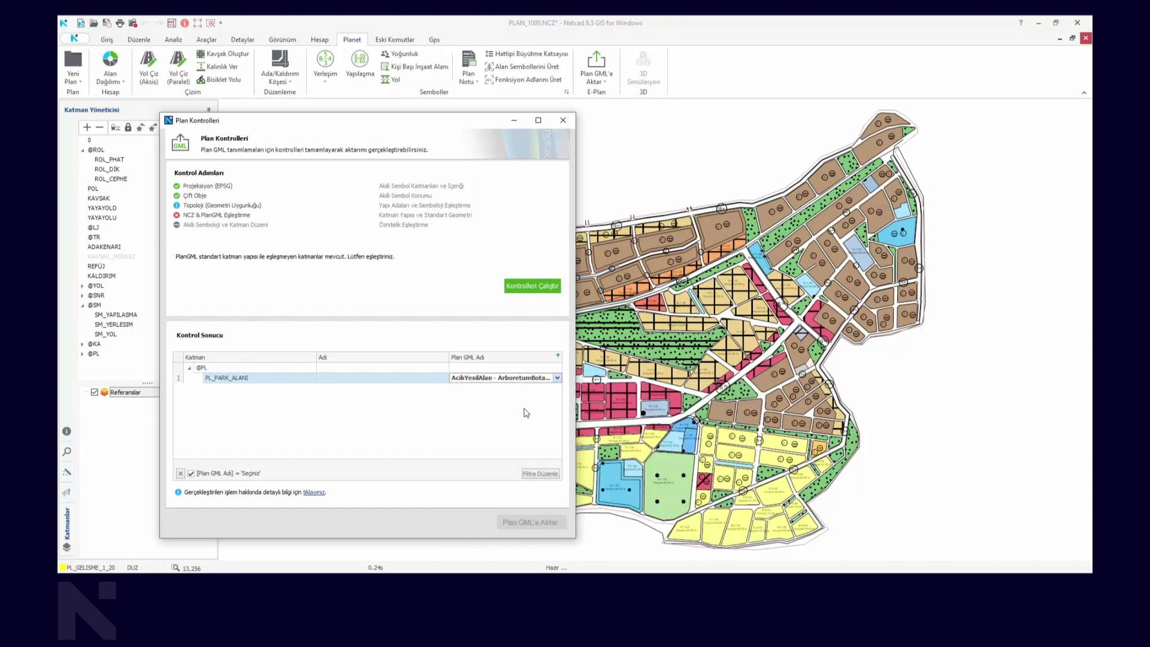
{"action": "left_click", "coordinate": [509, 406]}
{"action": "left_click", "coordinate": [180, 474]}
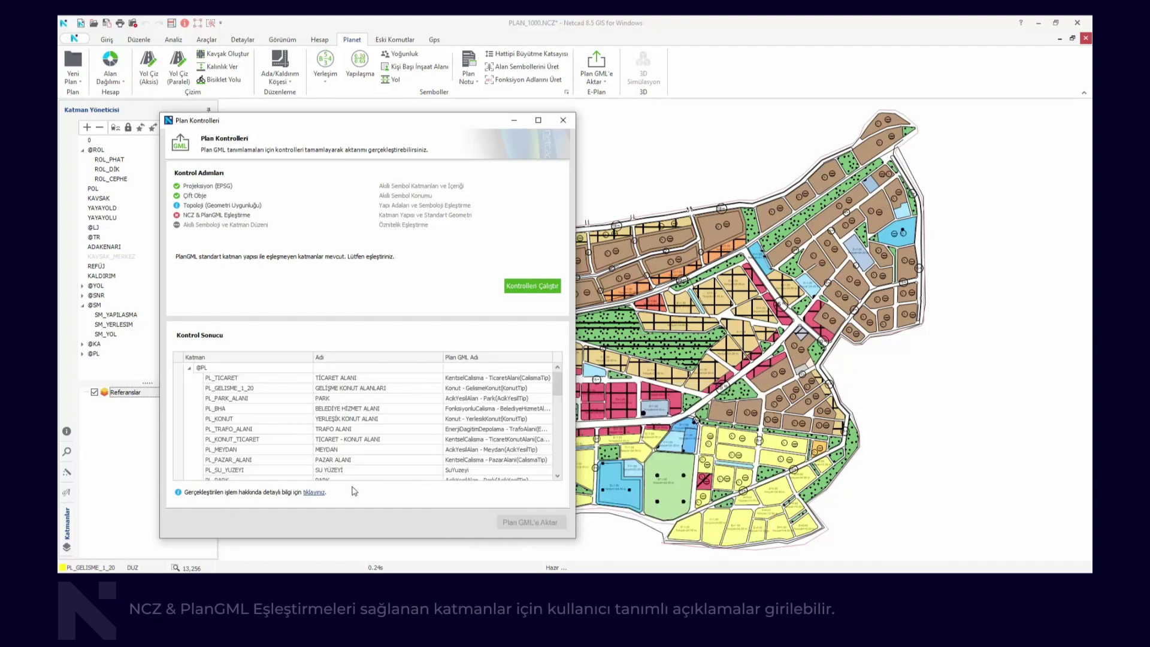
{"action": "left_click", "coordinate": [339, 401]}
Name PL_PARK_ALANI 'PARK ALANI' and rerun the checks with a mismatched KALDIRIM/REFÜJ layer off.
{"action": "type", "text": "ALANI"}
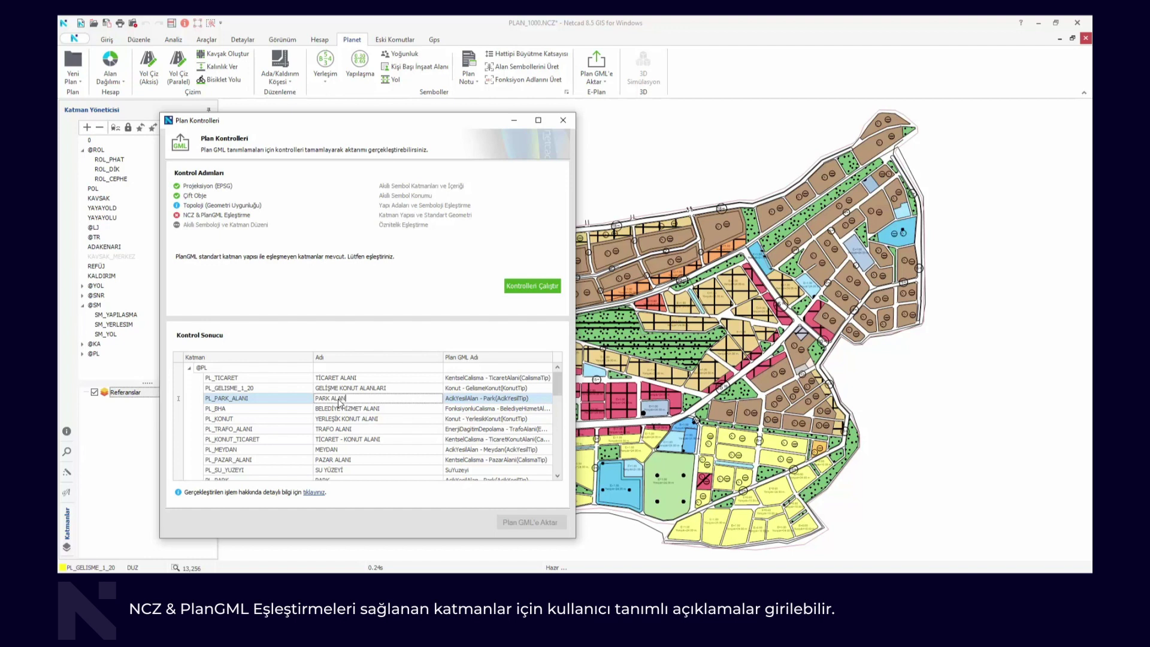
{"action": "left_click", "coordinate": [528, 290]}
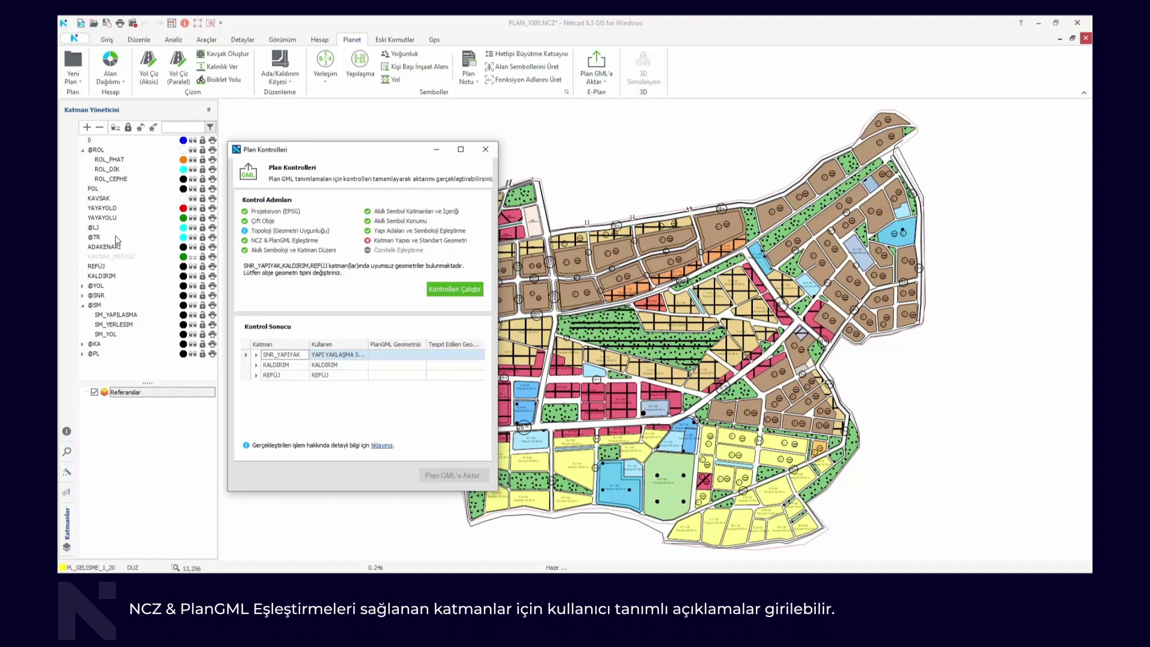
{"action": "left_click", "coordinate": [111, 276]}
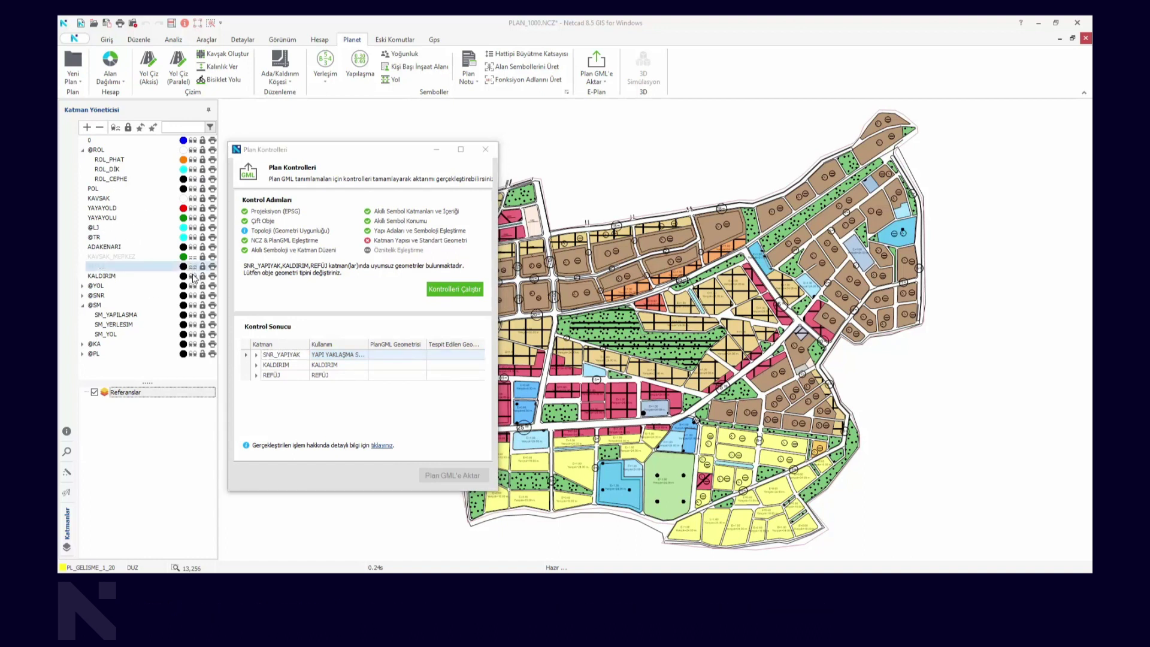
{"action": "left_click", "coordinate": [456, 289]}
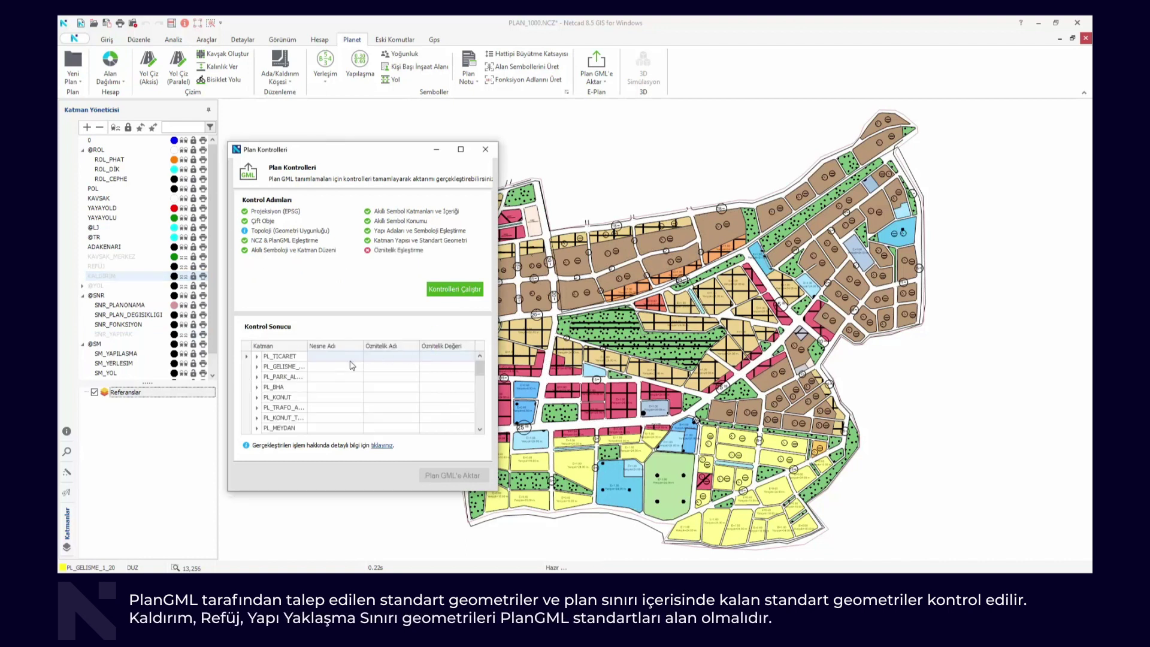
Review PL_ENERJI_U object attributes, with KuruluGuc 100 and TaksTip kept as Serbest.
{"action": "scroll", "coordinate": [311, 401], "scroll_direction": "down", "scroll_amount": 5}
{"action": "scroll", "coordinate": [312, 401], "scroll_direction": "down", "scroll_amount": 3}
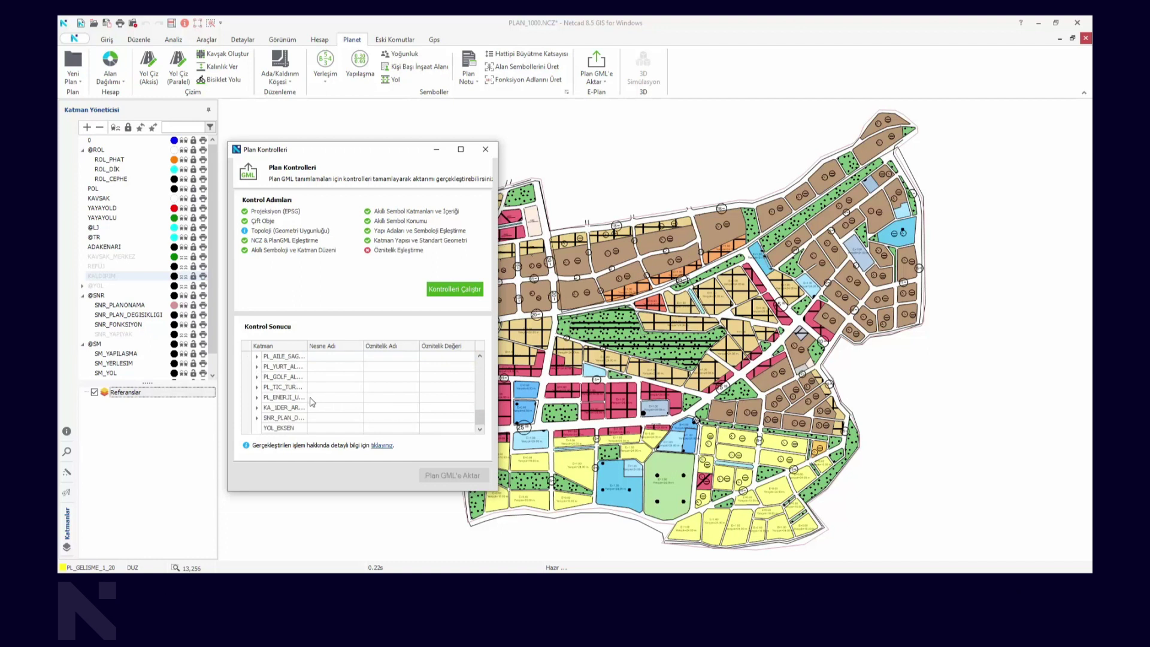
{"action": "double_click", "coordinate": [312, 397]}
{"action": "left_click", "coordinate": [321, 407]}
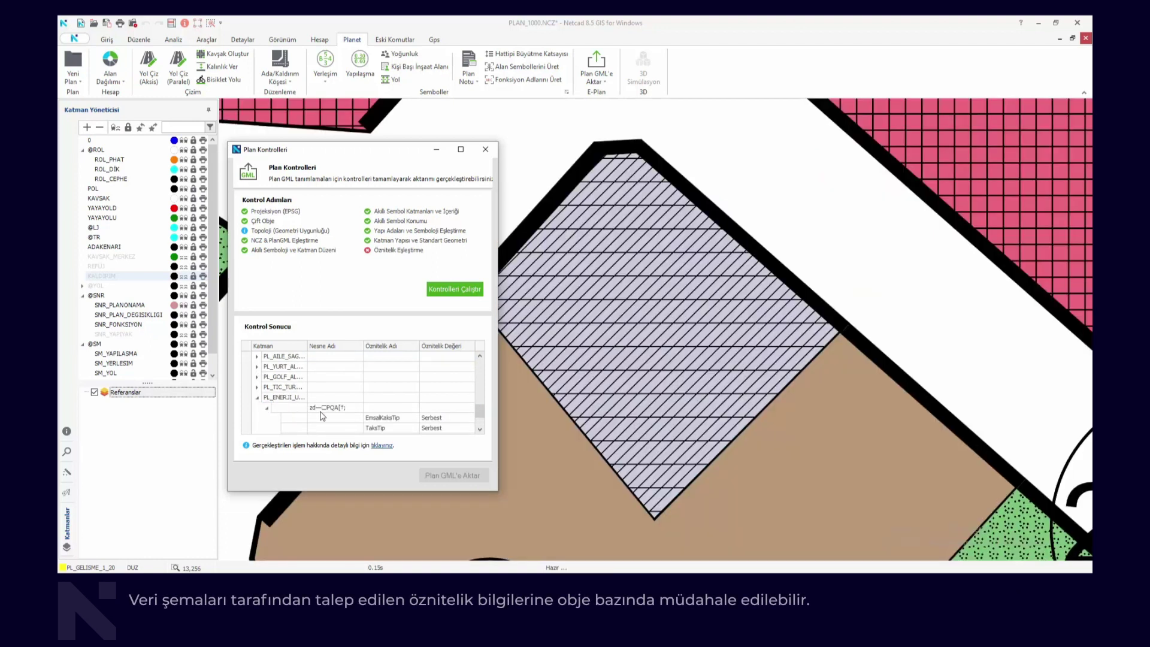
{"action": "left_click", "coordinate": [480, 429]}
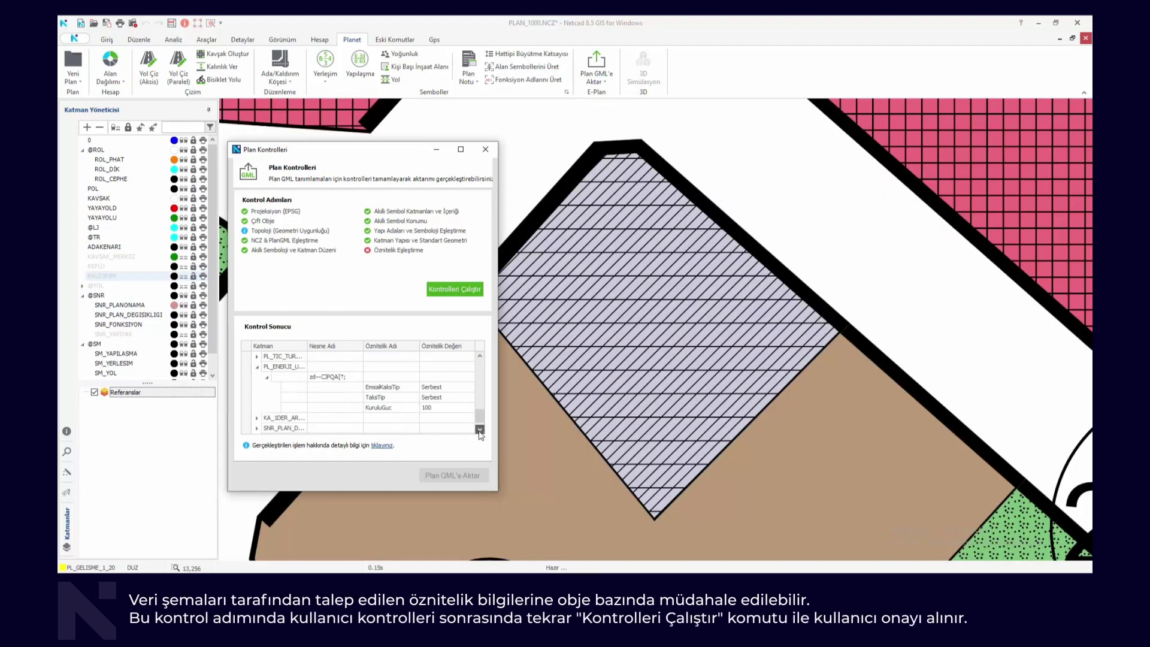
{"action": "left_click", "coordinate": [443, 408]}
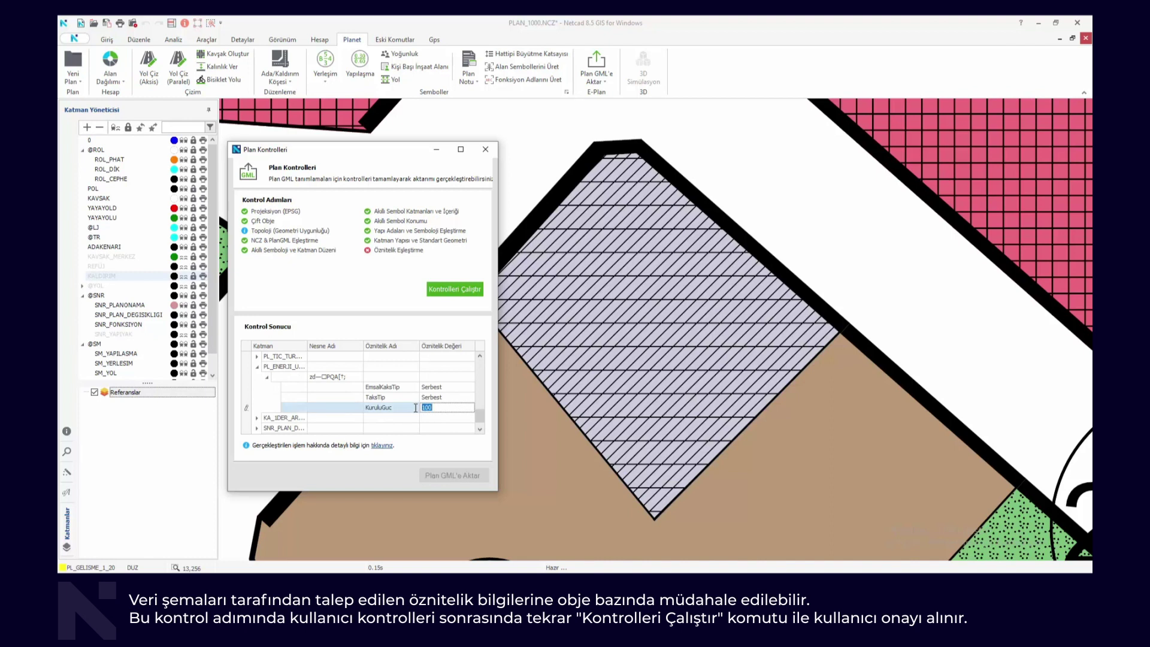
{"action": "type", "text": "150"}
{"action": "left_click", "coordinate": [461, 398]}
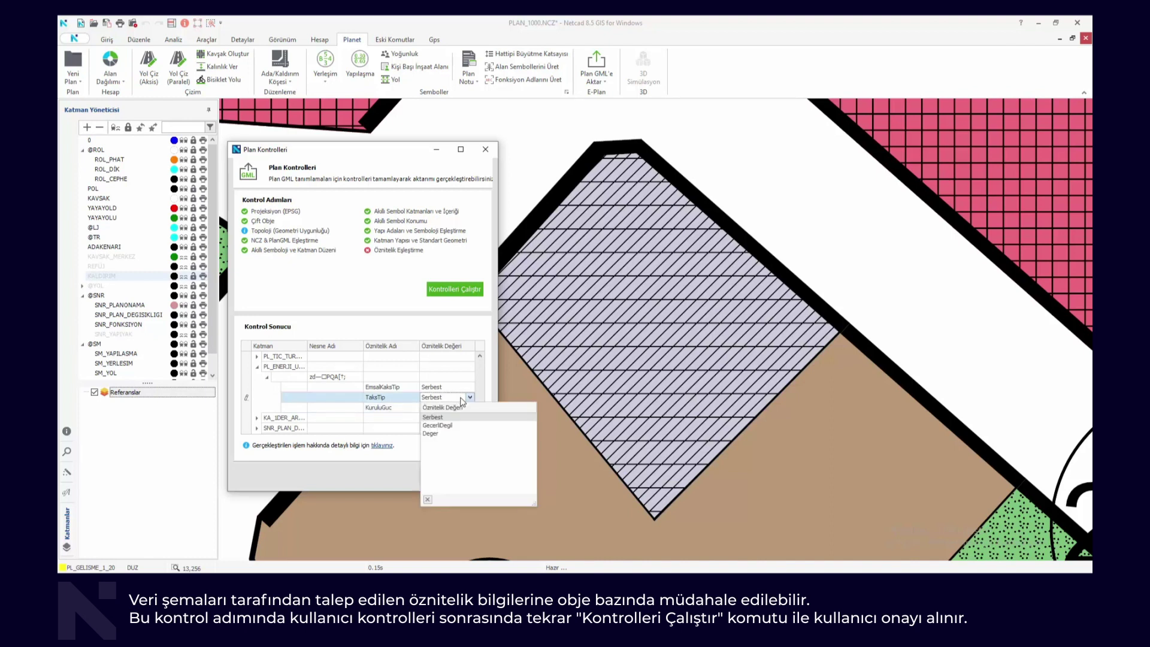
{"action": "left_click", "coordinate": [473, 388]}
{"action": "left_click", "coordinate": [473, 388]}
Open PL_ILKOKUL_ object t_34 and keep its YapiDuzeni value as Ayrık.
{"action": "scroll", "coordinate": [480, 414], "scroll_direction": "up", "scroll_amount": 3}
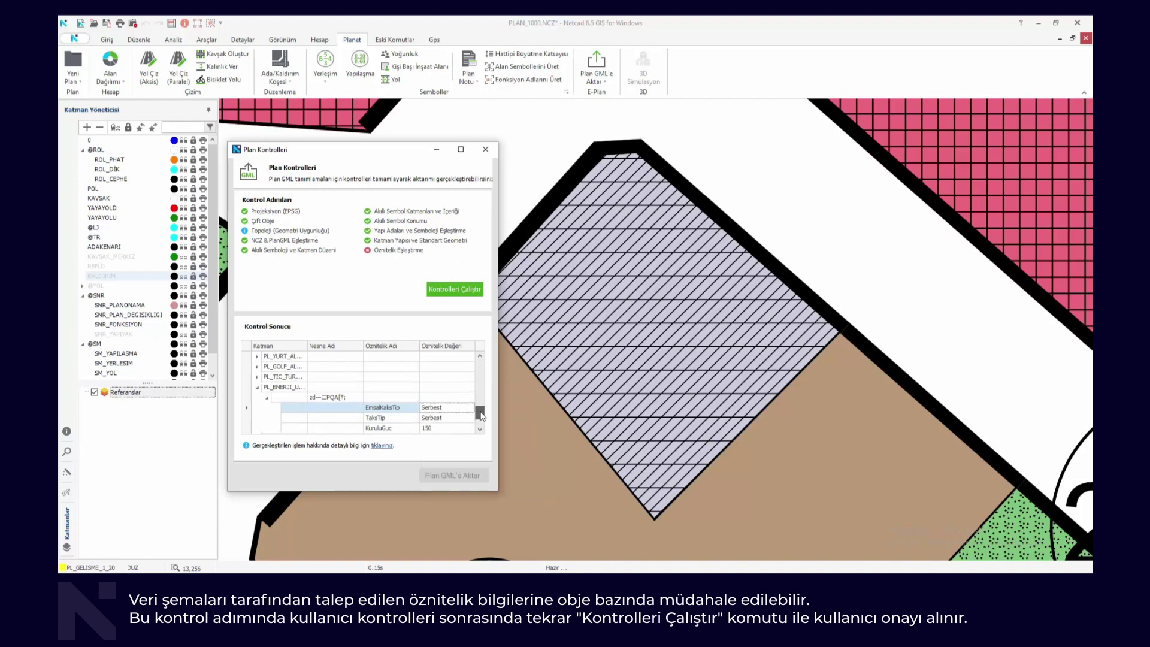
{"action": "left_click", "coordinate": [257, 397]}
{"action": "scroll", "coordinate": [382, 408], "scroll_direction": "up", "scroll_amount": 3}
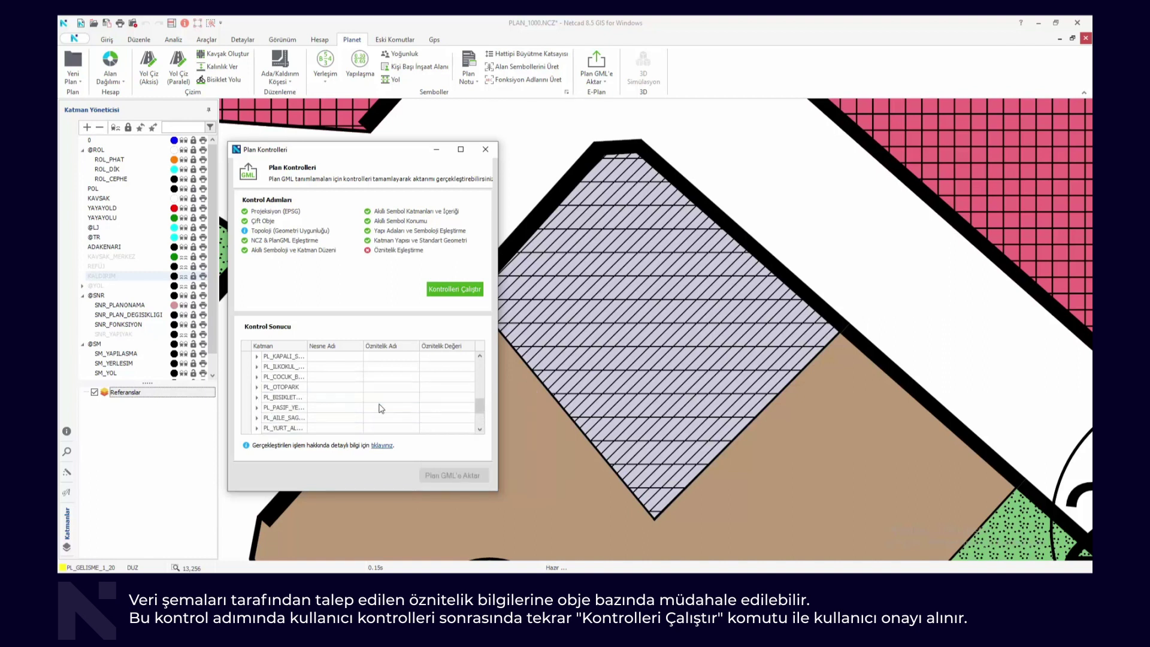
{"action": "left_click", "coordinate": [257, 397]}
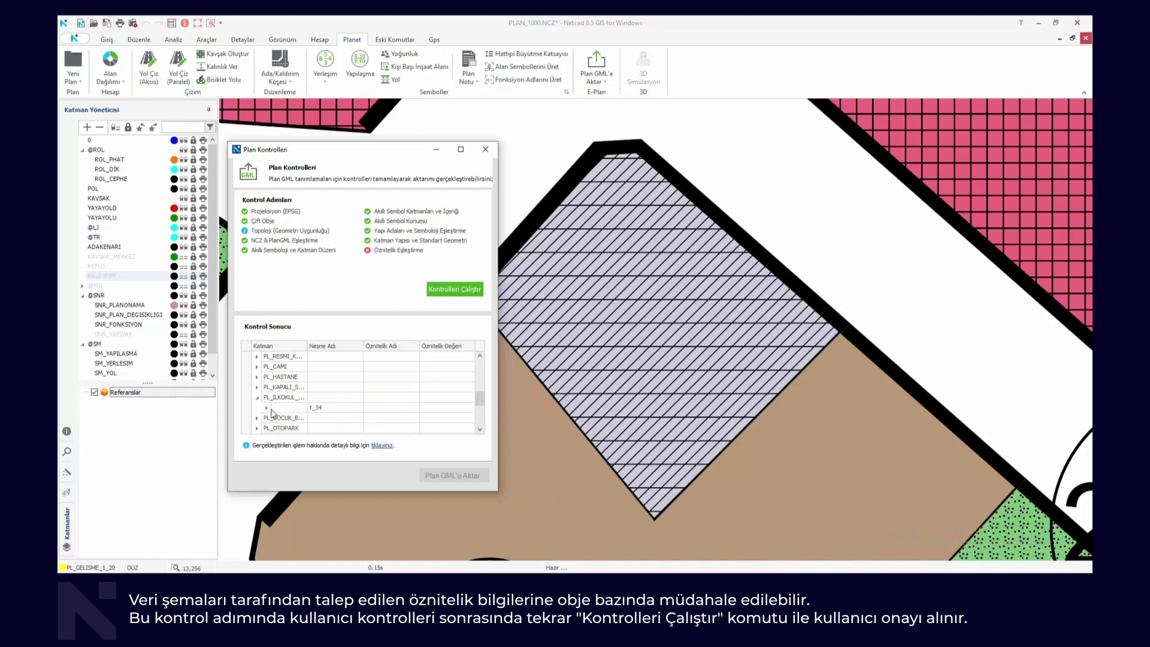
{"action": "left_click", "coordinate": [267, 408]}
{"action": "scroll", "coordinate": [484, 401], "scroll_direction": "down", "scroll_amount": 1}
{"action": "scroll", "coordinate": [482, 395], "scroll_direction": "down", "scroll_amount": 1}
{"action": "scroll", "coordinate": [480, 389], "scroll_direction": "down", "scroll_amount": 1}
{"action": "left_click", "coordinate": [471, 382]}
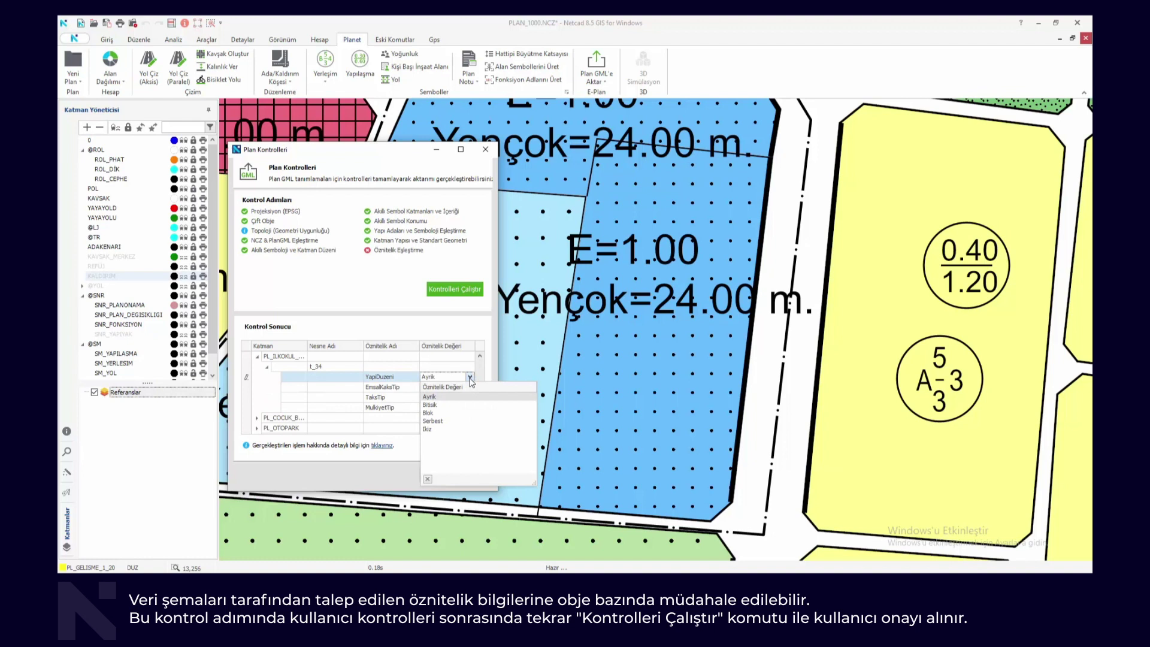
{"action": "left_click", "coordinate": [471, 378]}
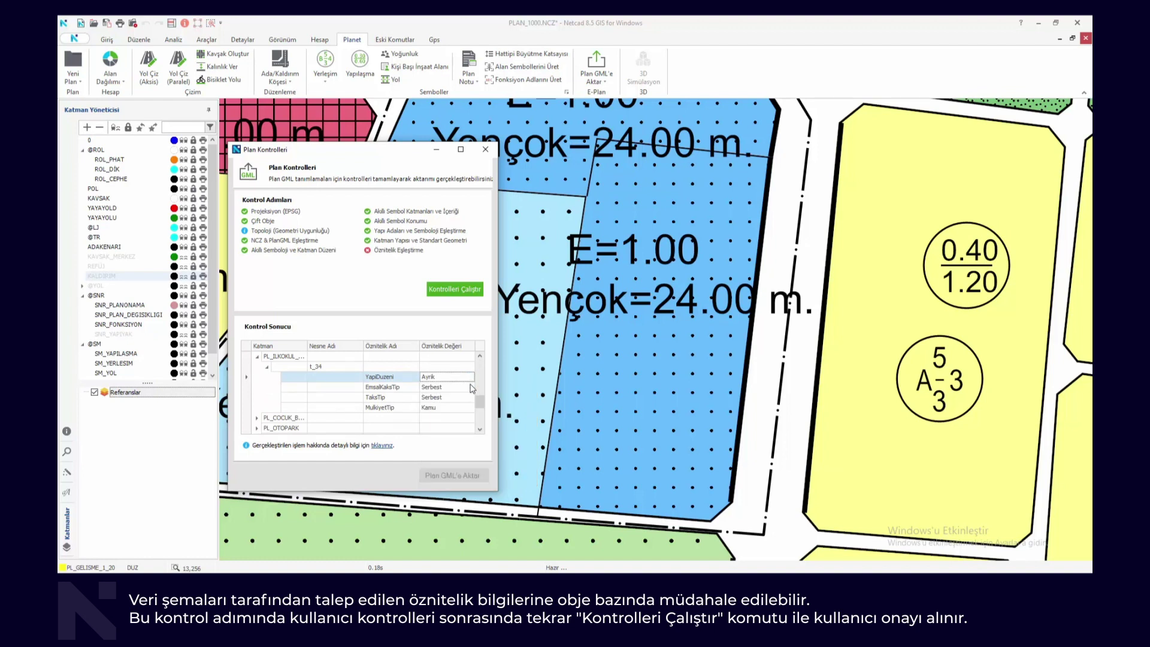
{"action": "left_click", "coordinate": [473, 388]}
Change t_34's MulkiyetTip attribute from Kamu to Ozel.
{"action": "left_click", "coordinate": [472, 398]}
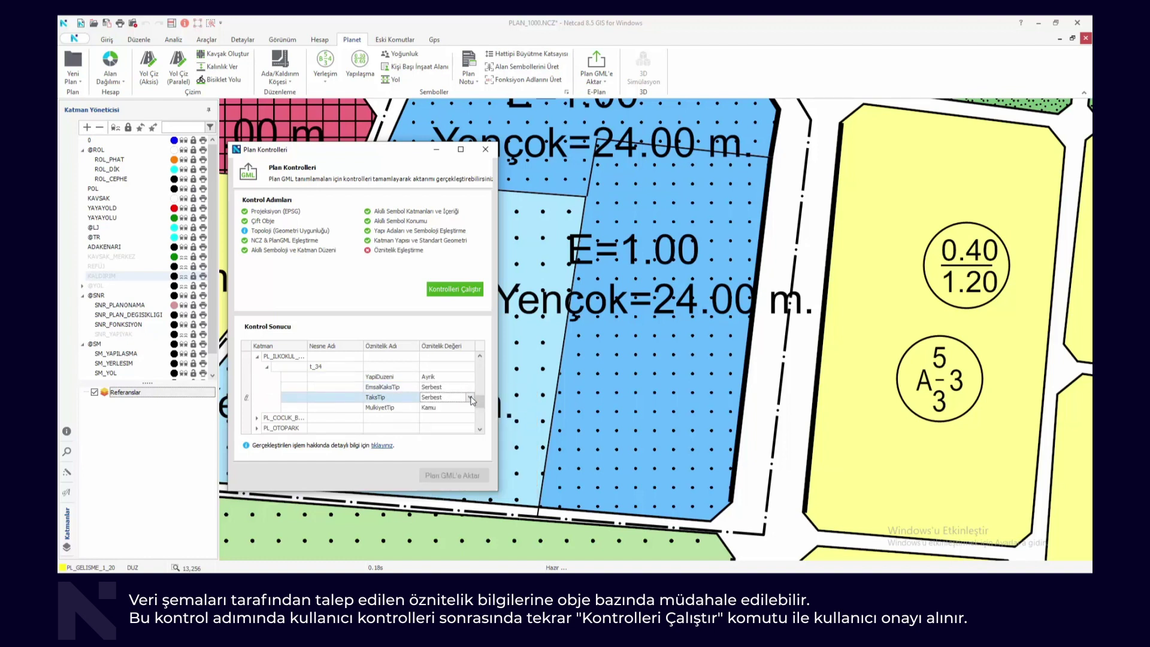
{"action": "left_click", "coordinate": [473, 401]}
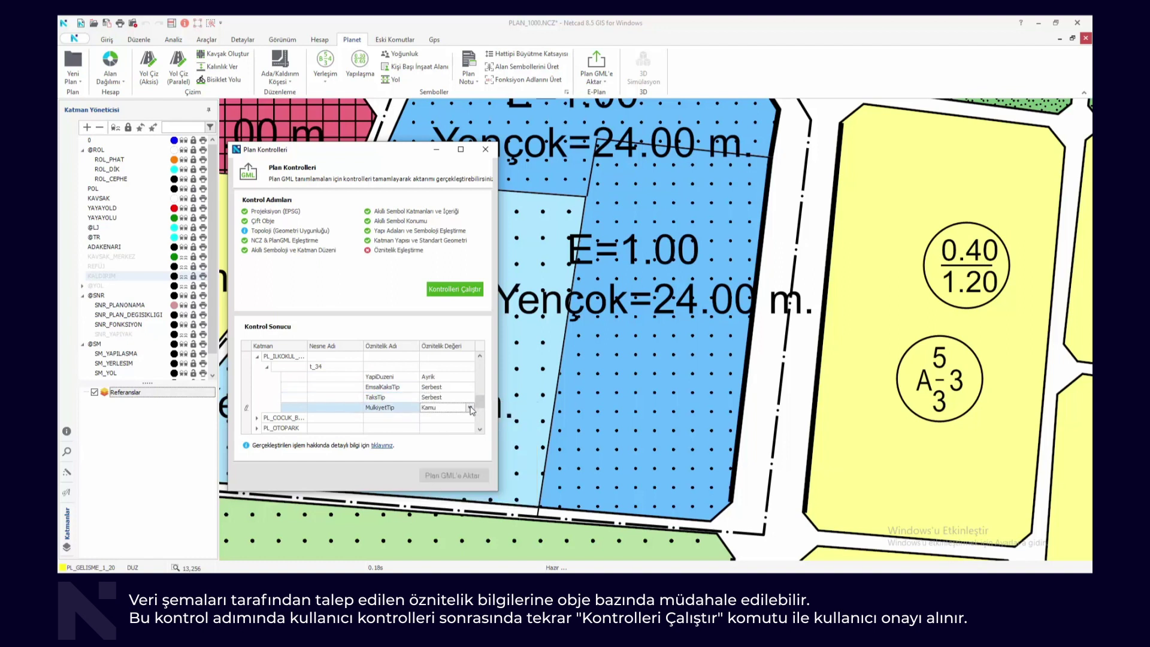
{"action": "left_click", "coordinate": [472, 409]}
{"action": "left_click", "coordinate": [459, 428]}
Rerun the plan checks and start the PlanGML export, confirming the E-Plan prompt.
{"action": "left_click", "coordinate": [472, 293]}
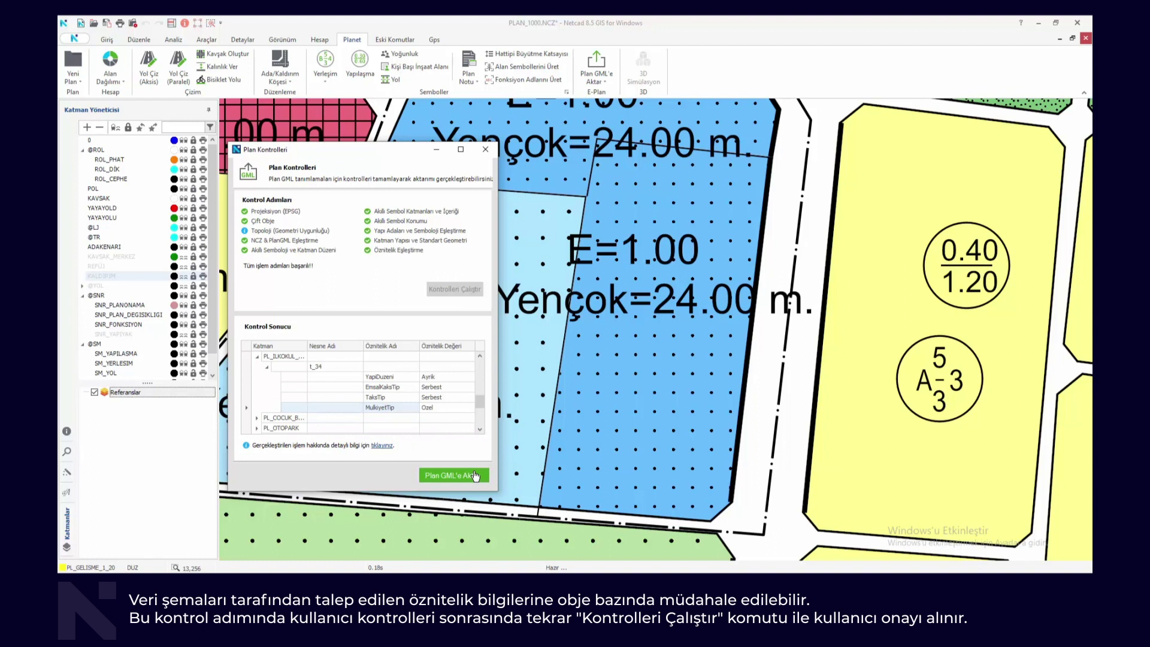
{"action": "left_click", "coordinate": [476, 476]}
{"action": "left_click", "coordinate": [601, 337]}
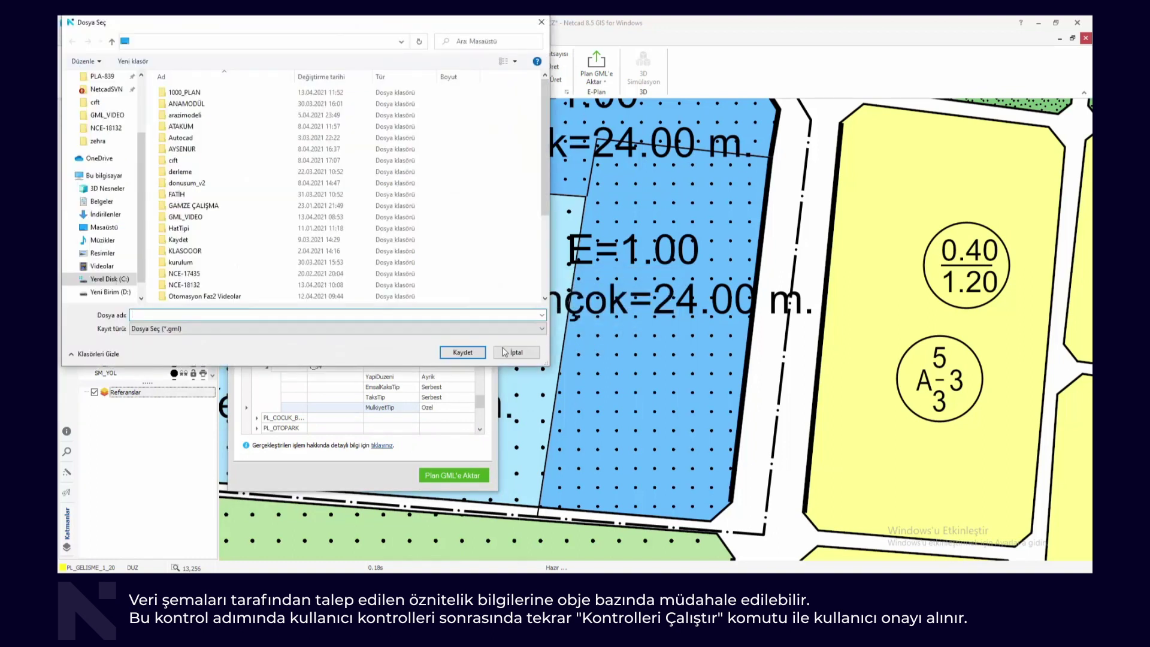
Save the .gml export file into the desktop 1000_PLAN folder.
{"action": "double_click", "coordinate": [185, 92]}
{"action": "left_click", "coordinate": [181, 315]}
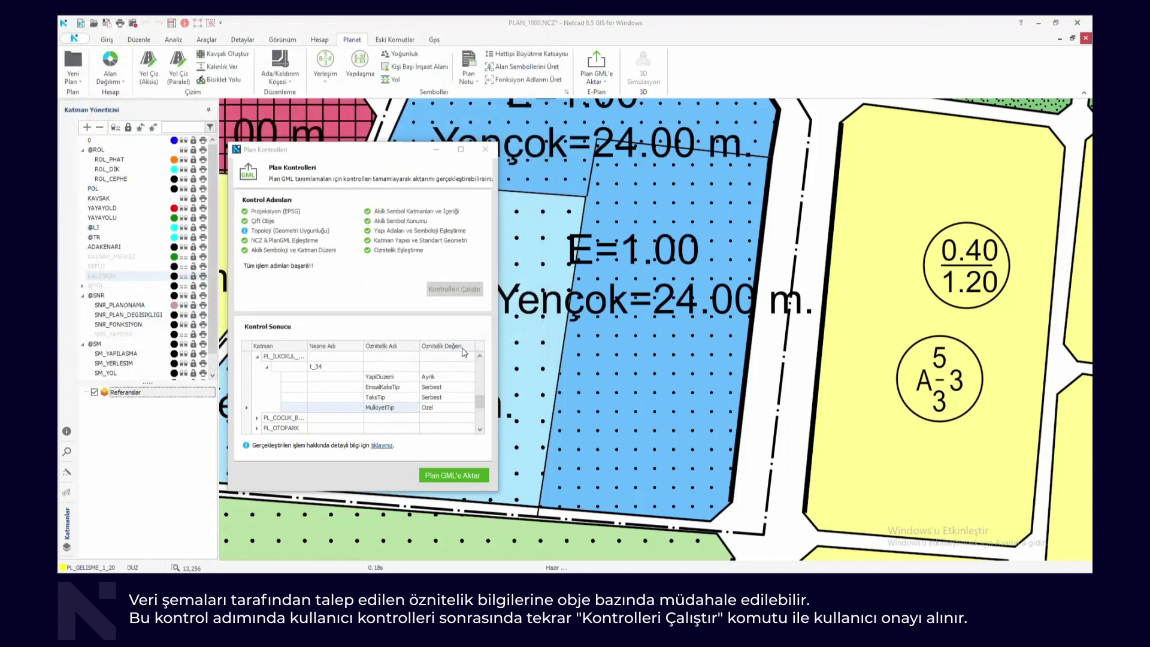
{"action": "left_click", "coordinate": [463, 352]}
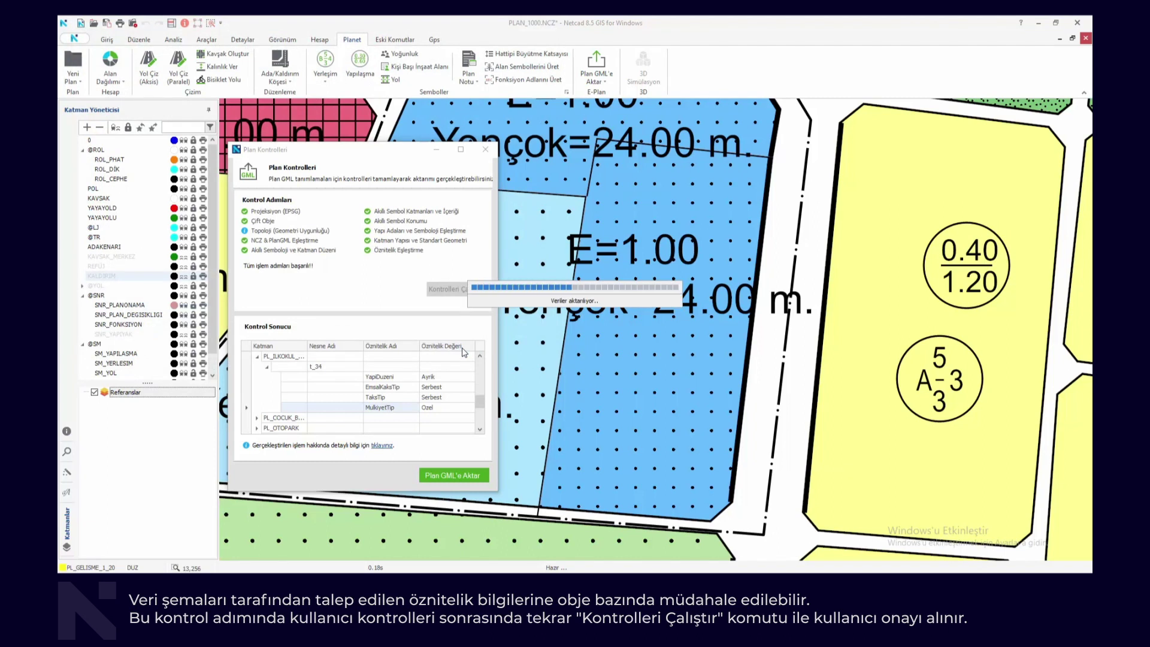
Dismiss the export-finished message and scroll through the Plan GML Çıktı Sonuçları list.
{"action": "key", "text": "Return"}
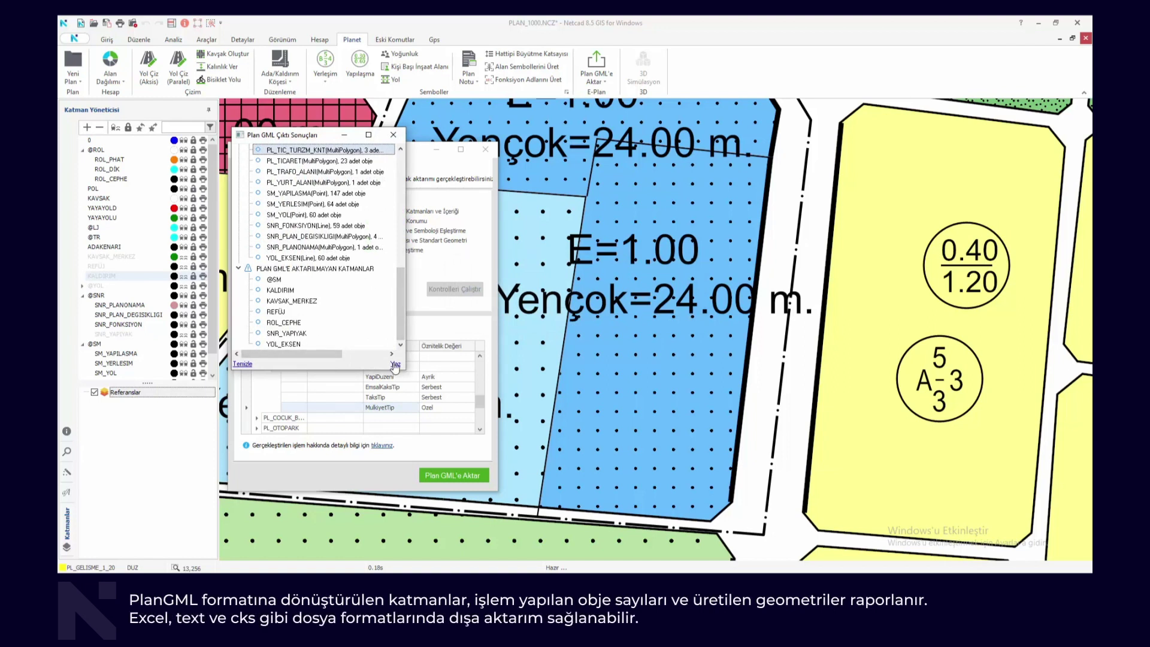
{"action": "scroll", "coordinate": [403, 312], "scroll_direction": "up", "scroll_amount": 5}
{"action": "scroll", "coordinate": [403, 313], "scroll_direction": "up", "scroll_amount": 3}
{"action": "scroll", "coordinate": [402, 312], "scroll_direction": "up", "scroll_amount": 2}
{"action": "scroll", "coordinate": [389, 288], "scroll_direction": "down", "scroll_amount": 3}
{"action": "scroll", "coordinate": [389, 288], "scroll_direction": "down", "scroll_amount": 7}
Open the export results as a text report and save it to Masaüstü\1000_PLAN.
{"action": "left_click", "coordinate": [396, 366]}
{"action": "left_click", "coordinate": [125, 168]}
{"action": "left_click", "coordinate": [125, 191]}
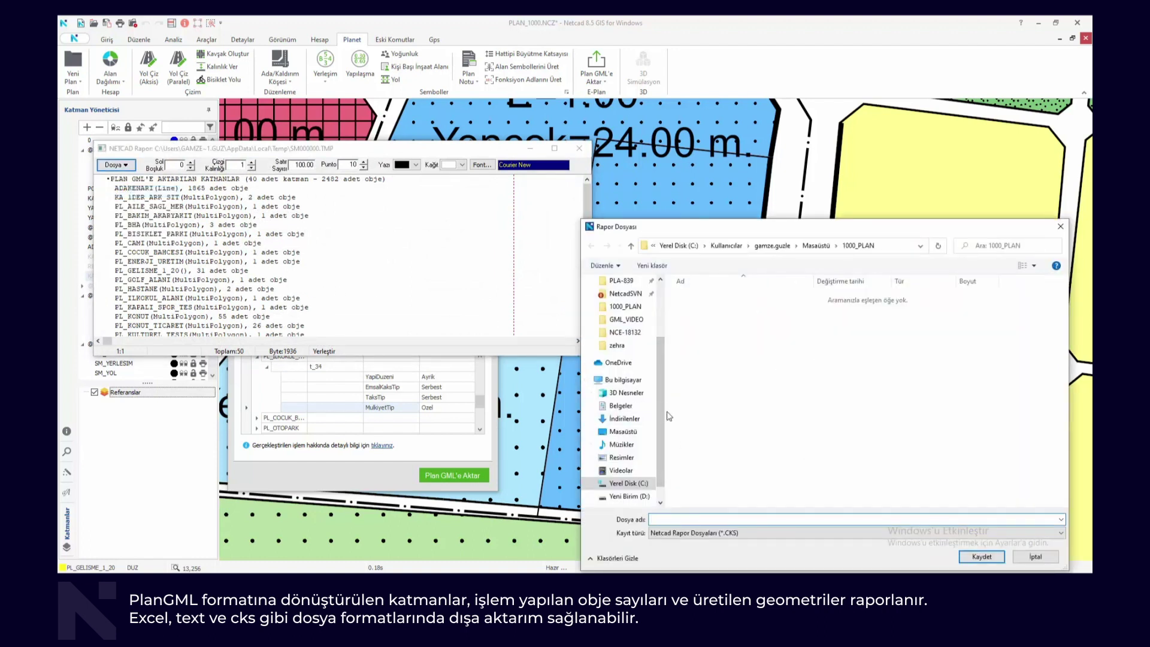
{"action": "left_click", "coordinate": [623, 432]}
{"action": "double_click", "coordinate": [704, 296]}
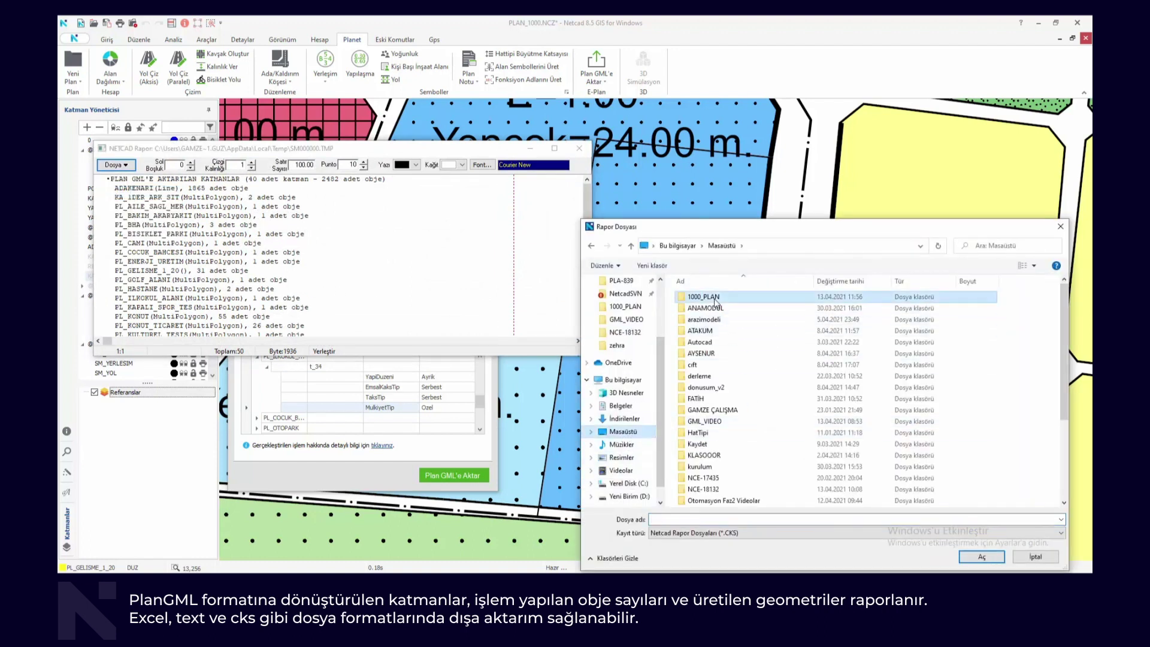
Save the report as Excel file 1000.XLS and close the report window.
{"action": "left_click", "coordinate": [749, 519]}
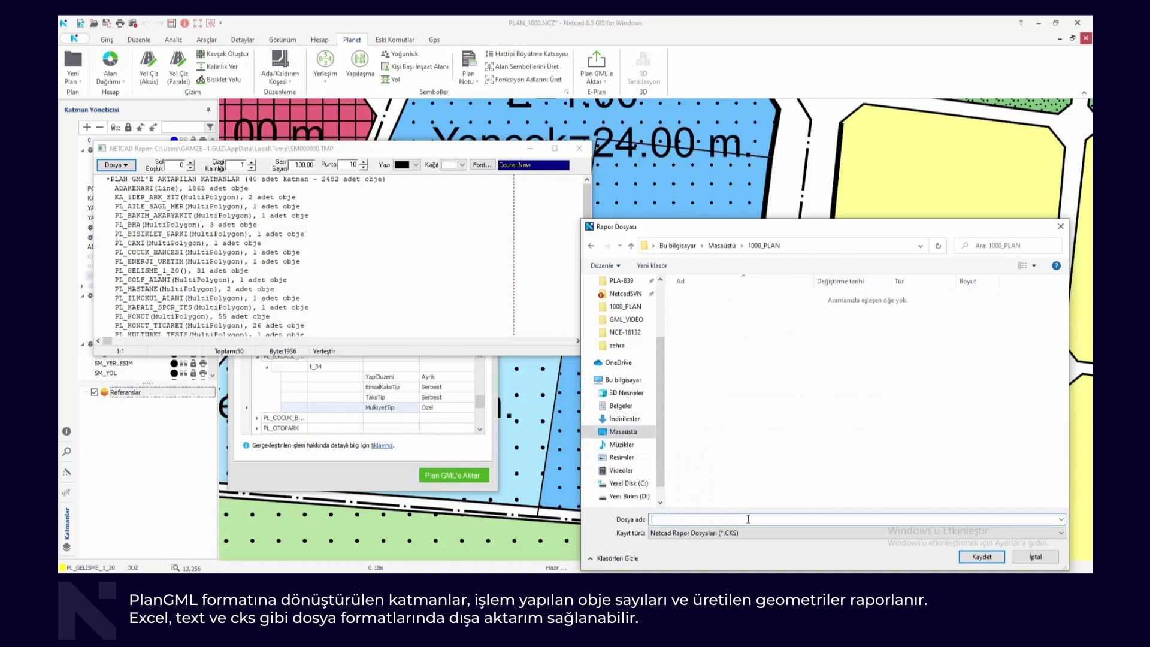
{"action": "type", "text": "1000"}
{"action": "left_click", "coordinate": [866, 533]}
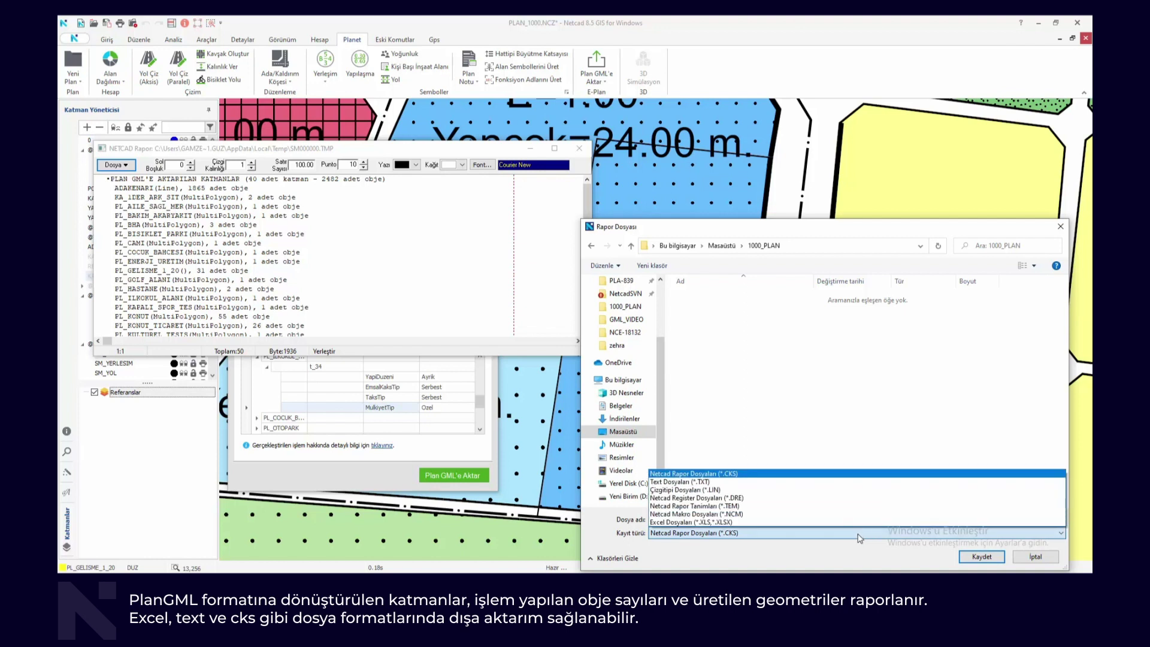
{"action": "left_click", "coordinate": [810, 523]}
{"action": "left_click", "coordinate": [974, 556]}
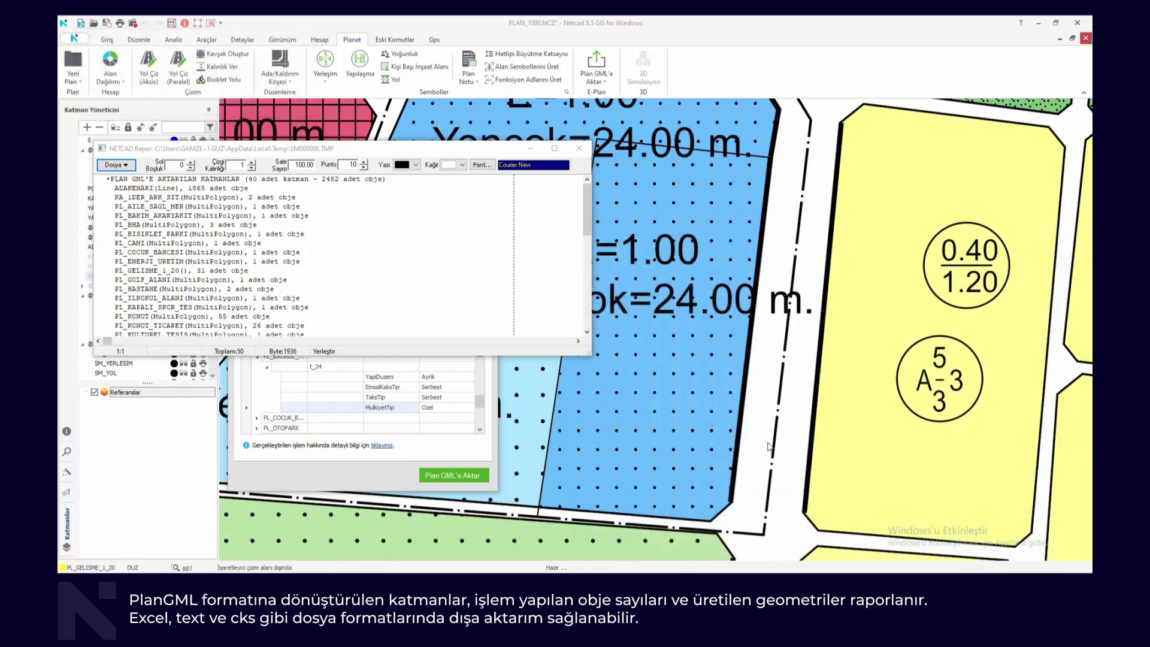
{"action": "left_click", "coordinate": [577, 149]}
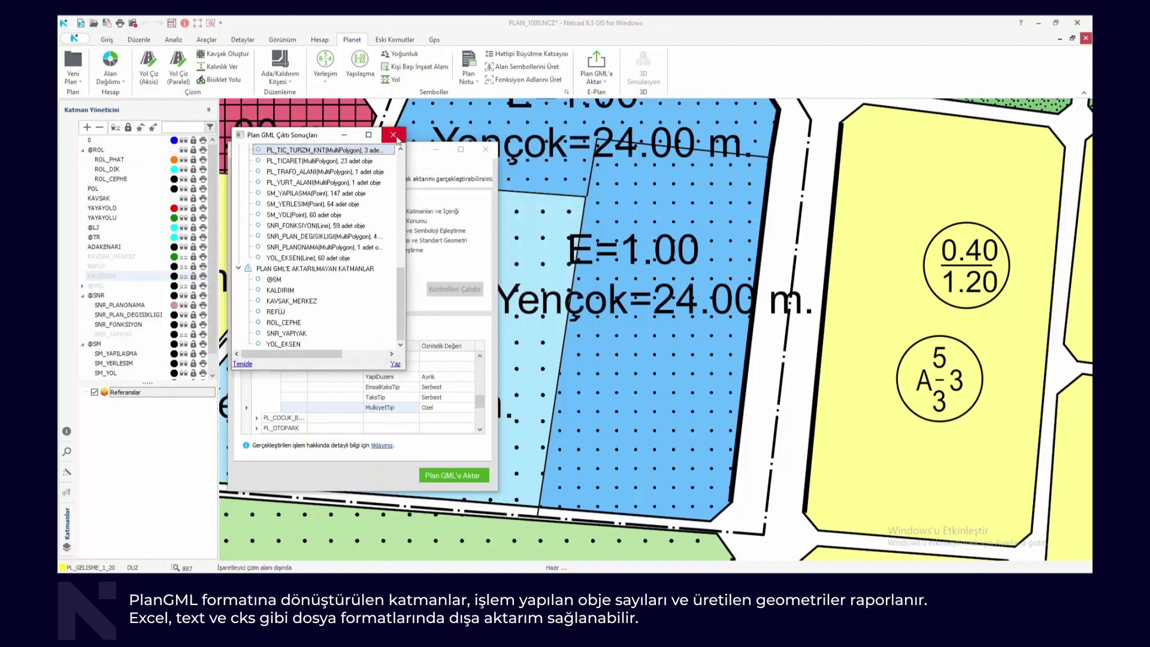
Close the results window, scroll through the 1000.XLS report in Excel, and close Excel.
{"action": "left_click", "coordinate": [393, 134]}
{"action": "scroll", "coordinate": [392, 268], "scroll_direction": "down", "scroll_amount": 2}
{"action": "scroll", "coordinate": [392, 268], "scroll_direction": "down", "scroll_amount": 3}
{"action": "scroll", "coordinate": [391, 268], "scroll_direction": "down", "scroll_amount": 3}
{"action": "scroll", "coordinate": [392, 268], "scroll_direction": "down", "scroll_amount": 2}
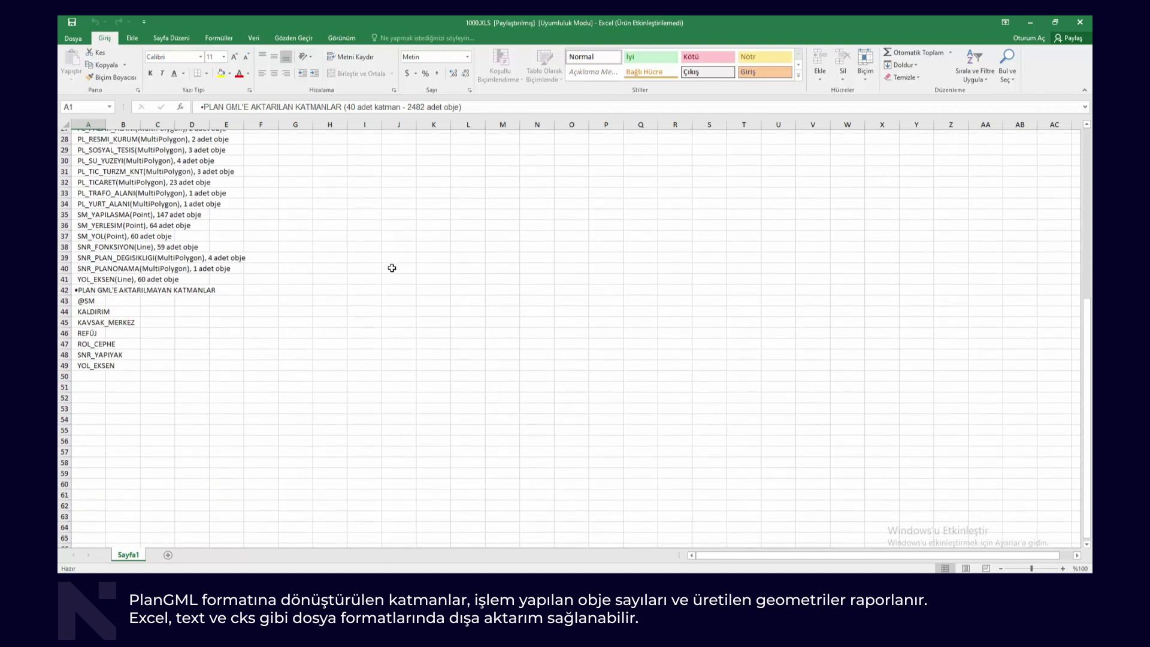
{"action": "scroll", "coordinate": [392, 268], "scroll_direction": "up", "scroll_amount": 3}
{"action": "scroll", "coordinate": [392, 268], "scroll_direction": "up", "scroll_amount": 3}
{"action": "scroll", "coordinate": [392, 268], "scroll_direction": "up", "scroll_amount": 2}
{"action": "scroll", "coordinate": [392, 268], "scroll_direction": "up", "scroll_amount": 1}
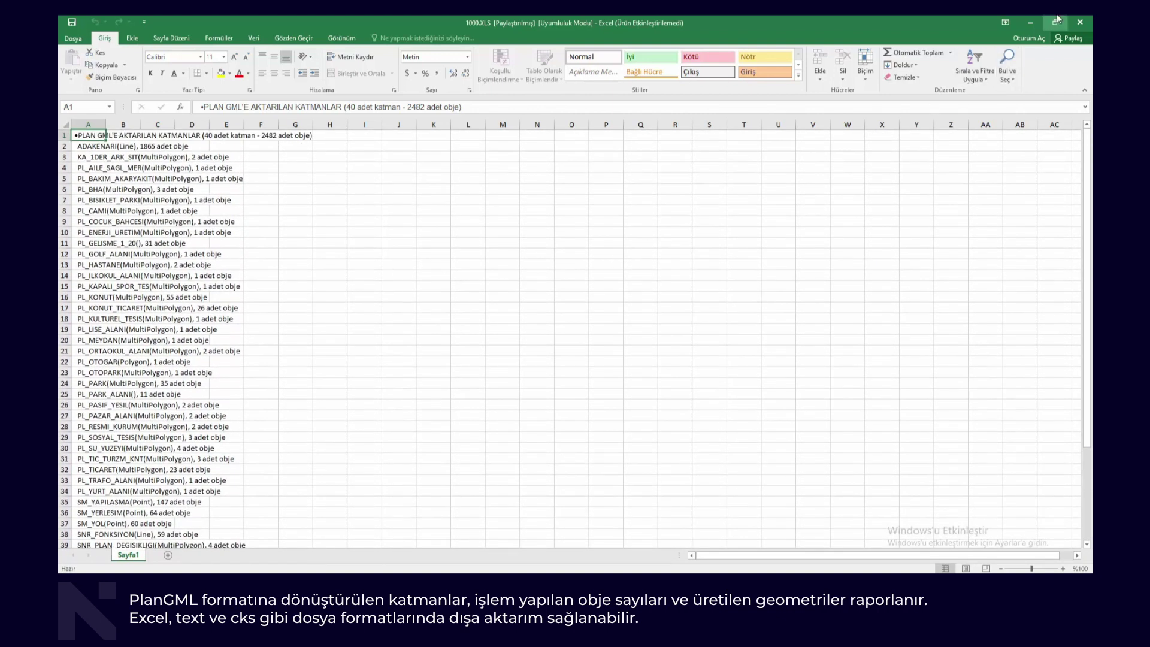
{"action": "left_click", "coordinate": [1079, 24]}
Start a PlanGML import into a new project using the UİP template.
{"action": "left_click", "coordinate": [597, 72]}
{"action": "left_click", "coordinate": [618, 93]}
{"action": "double_click", "coordinate": [355, 240]}
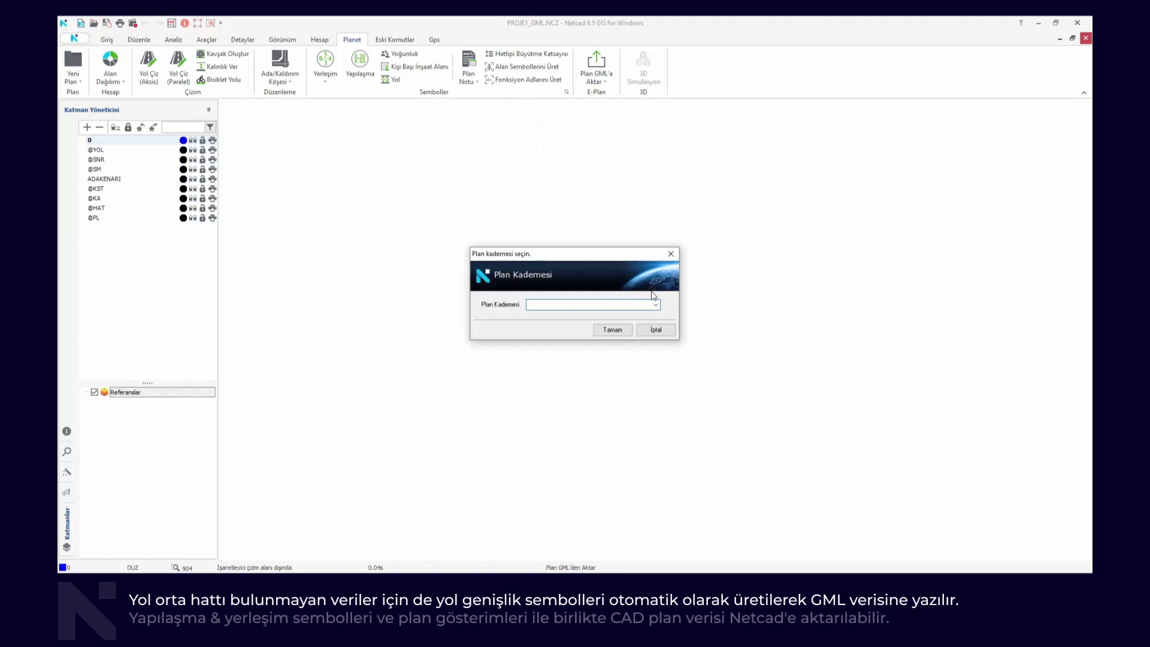
Import 1000_PLAN.gml at the Uygulama İmar Planı level and acknowledge the success message.
{"action": "left_click", "coordinate": [656, 305]}
{"action": "left_click", "coordinate": [593, 314]}
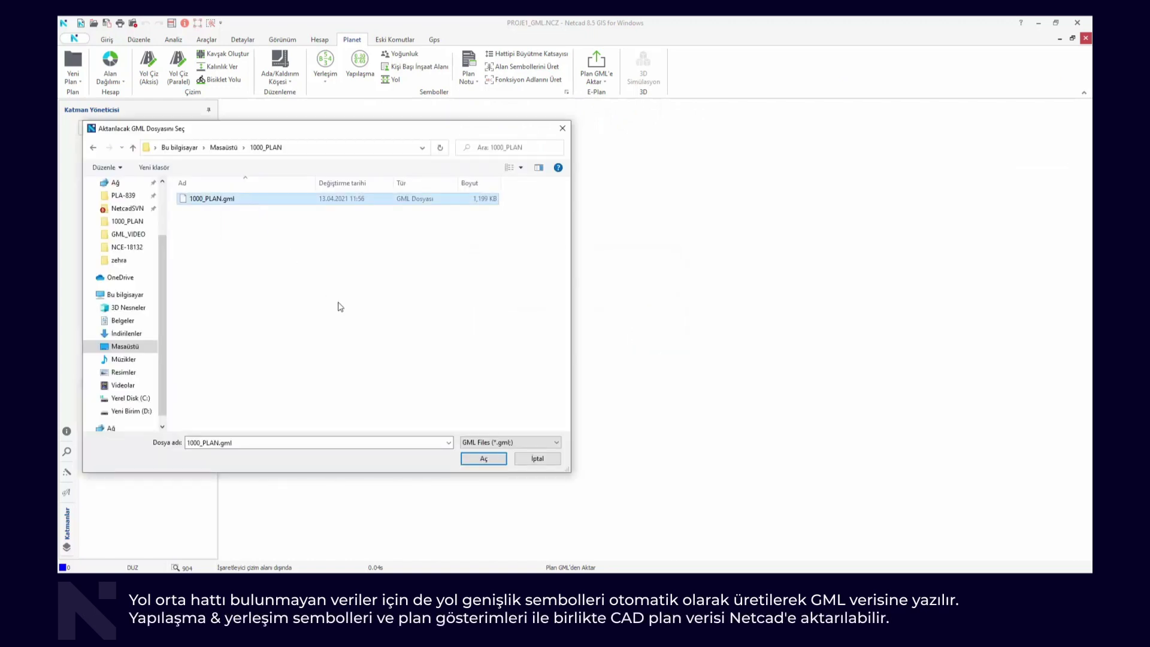
{"action": "left_click", "coordinate": [479, 459]}
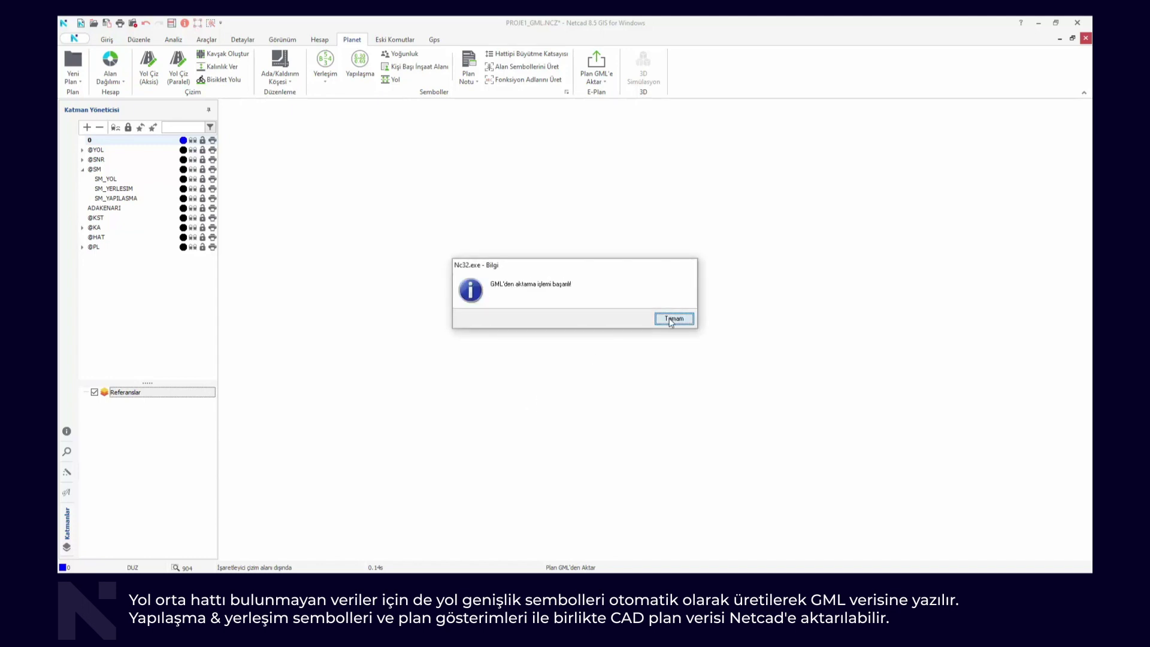
{"action": "left_click", "coordinate": [673, 320]}
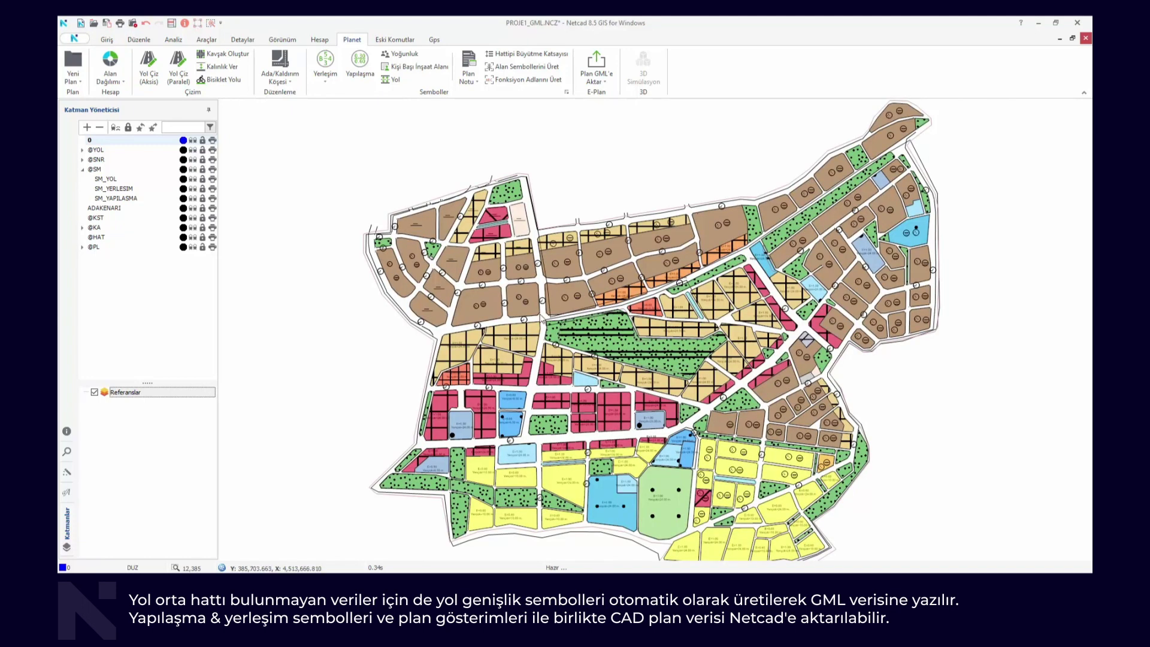
Zoom in and out on the re-imported plan and pan toward its southern blocks.
{"action": "scroll", "coordinate": [516, 305], "scroll_direction": "up", "scroll_amount": 2}
{"action": "scroll", "coordinate": [515, 305], "scroll_direction": "up", "scroll_amount": 2}
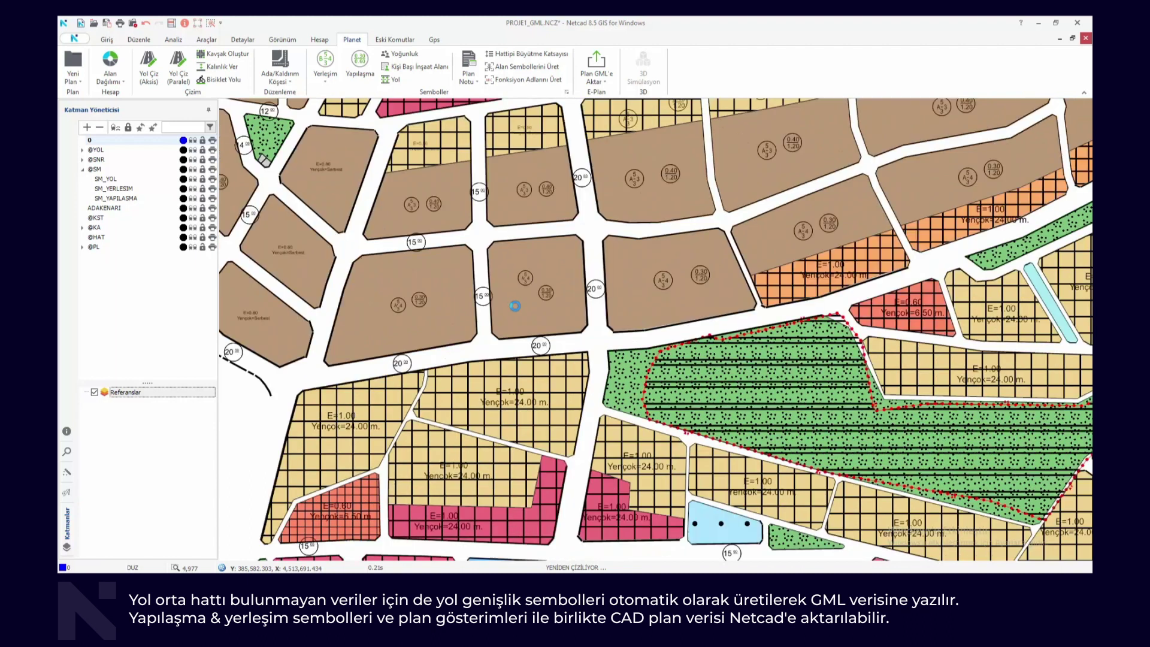
{"action": "scroll", "coordinate": [527, 267], "scroll_direction": "up", "scroll_amount": 2}
{"action": "scroll", "coordinate": [526, 266], "scroll_direction": "up", "scroll_amount": 2}
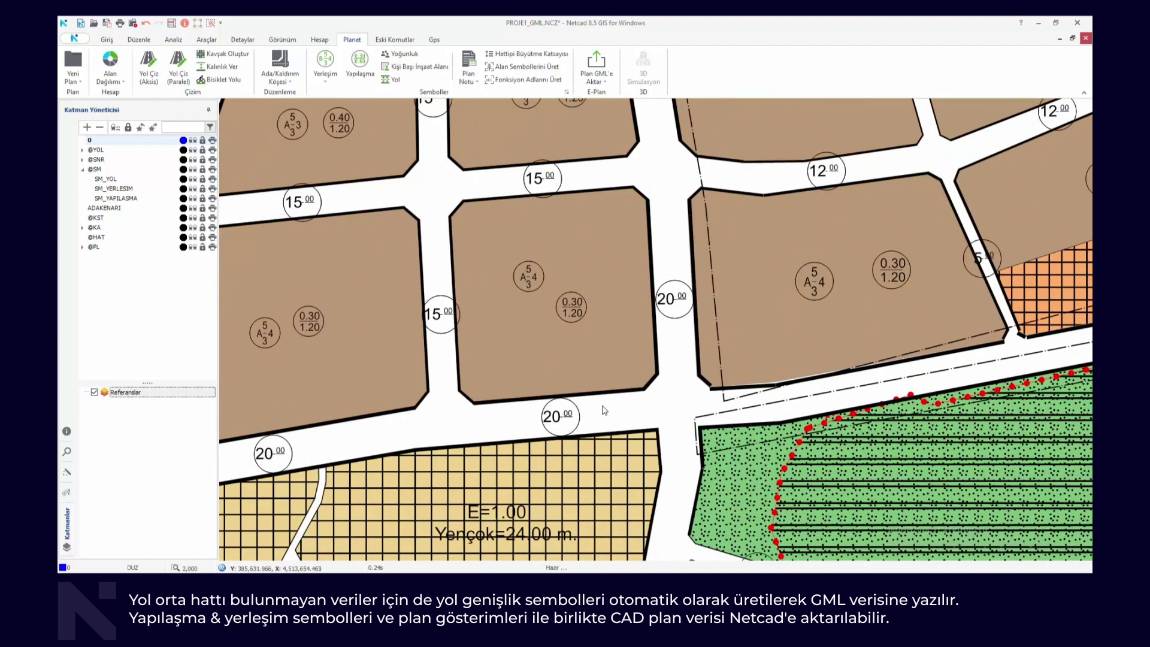
{"action": "scroll", "coordinate": [604, 411], "scroll_direction": "down", "scroll_amount": 1}
{"action": "scroll", "coordinate": [604, 411], "scroll_direction": "down", "scroll_amount": 2}
{"action": "scroll", "coordinate": [604, 411], "scroll_direction": "down", "scroll_amount": 2}
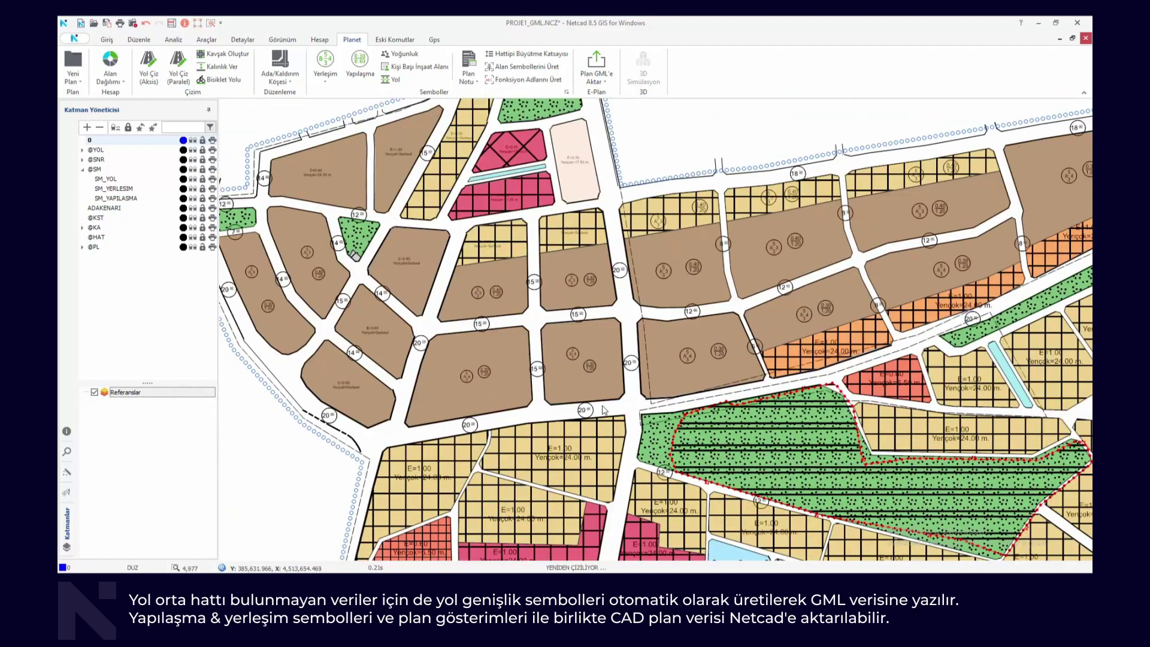
{"action": "scroll", "coordinate": [604, 410], "scroll_direction": "down", "scroll_amount": 1}
{"action": "middle_click_drag", "start_coordinate": [664, 465], "coordinate": [654, 387]}
Review the lower plan blocks, then upload 1000_PLAN.gml to the e-Plan Plan GML validator.
{"action": "scroll", "coordinate": [655, 388], "scroll_direction": "up", "scroll_amount": 1}
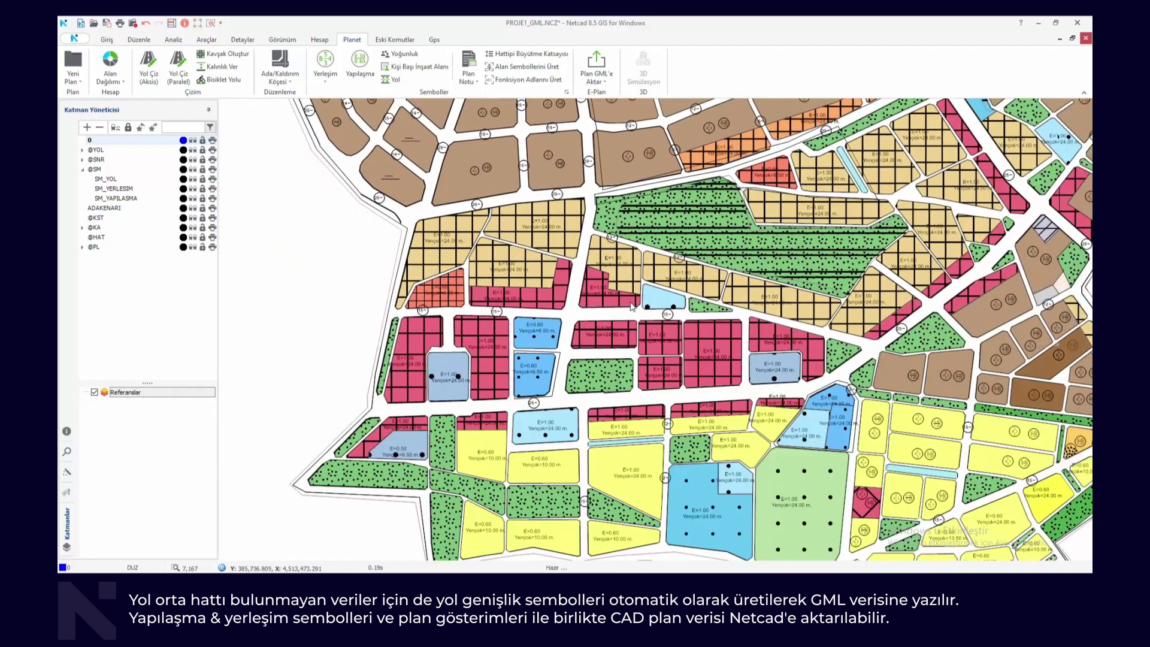
{"action": "scroll", "coordinate": [567, 373], "scroll_direction": "up", "scroll_amount": 1}
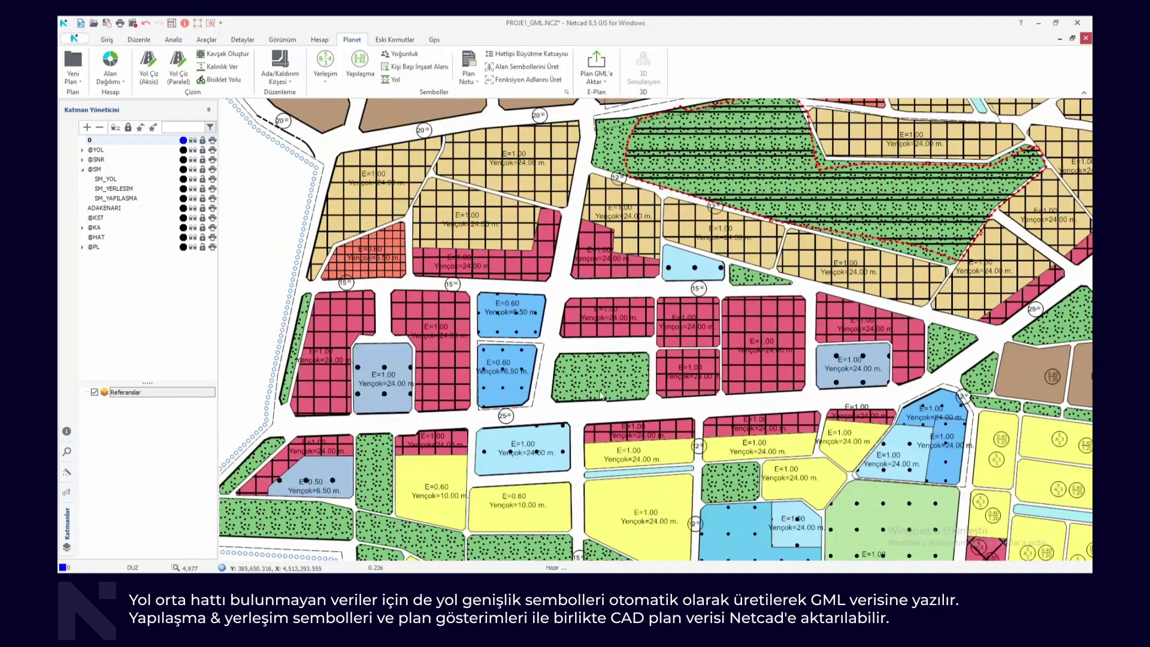
{"action": "scroll", "coordinate": [566, 373], "scroll_direction": "up", "scroll_amount": 1}
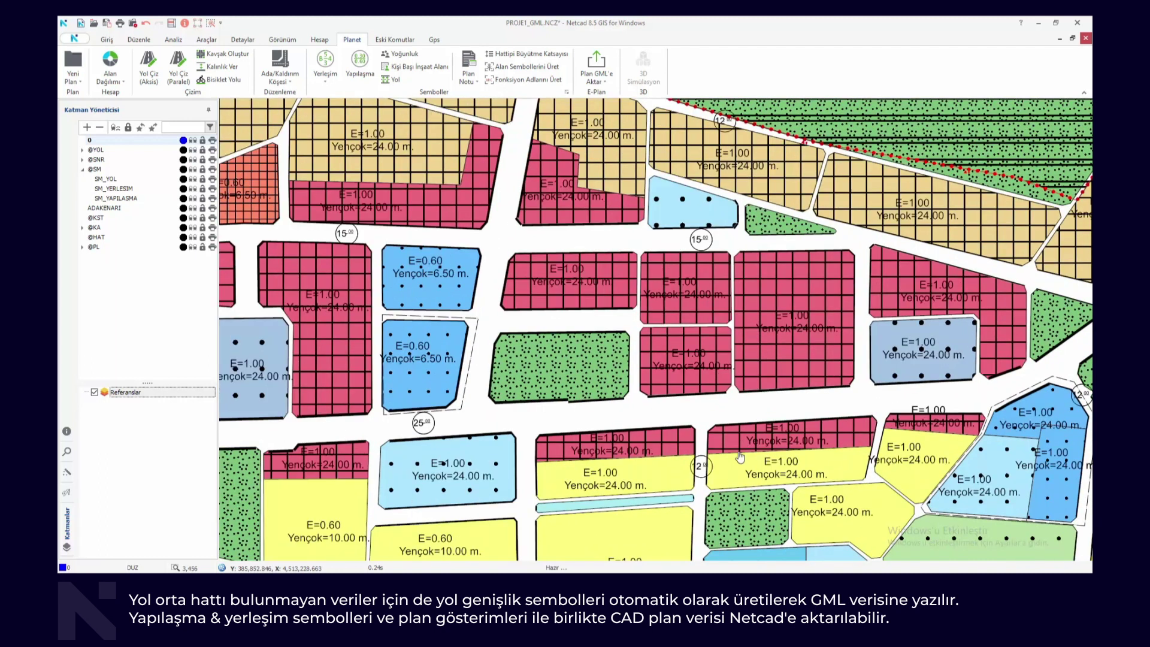
{"action": "middle_click_drag", "start_coordinate": [759, 414], "coordinate": [746, 240]}
{"action": "scroll", "coordinate": [633, 387], "scroll_direction": "up", "scroll_amount": 1}
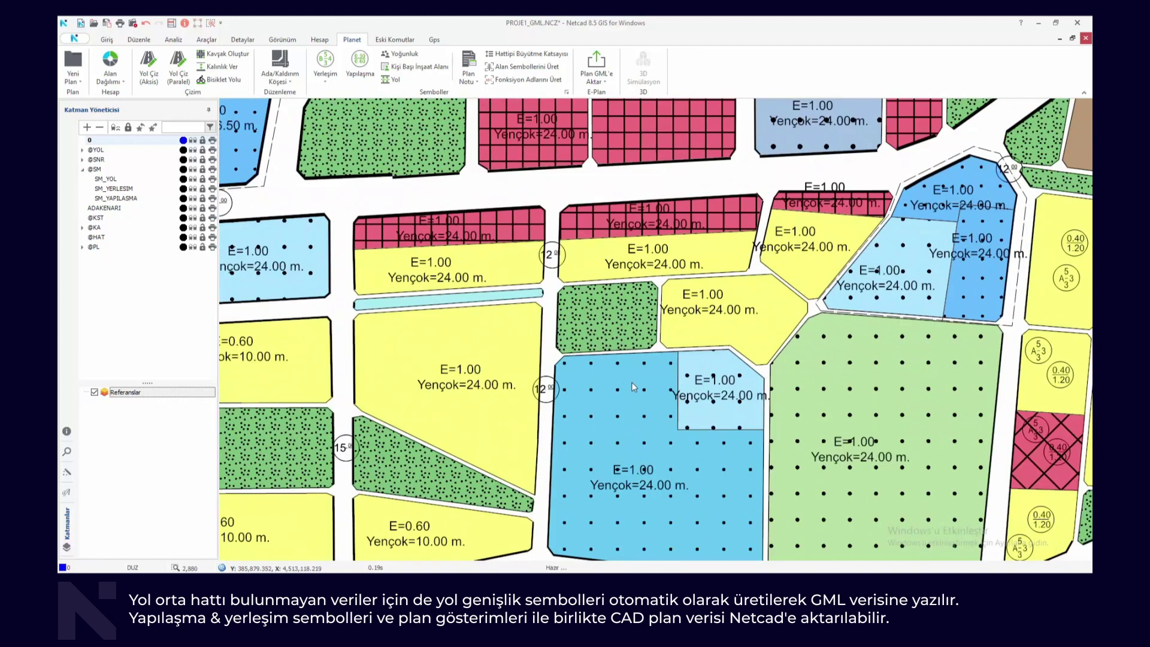
{"action": "scroll", "coordinate": [634, 387], "scroll_direction": "down", "scroll_amount": 1}
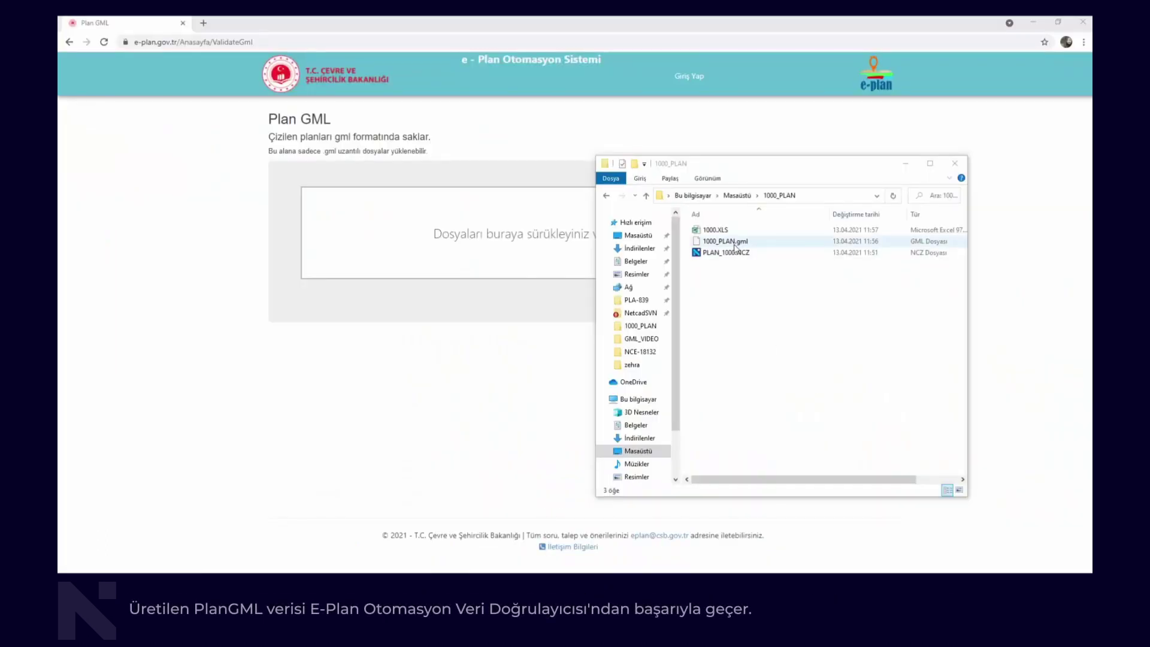
{"action": "left_click_drag", "start_coordinate": [735, 247], "coordinate": [495, 235]}
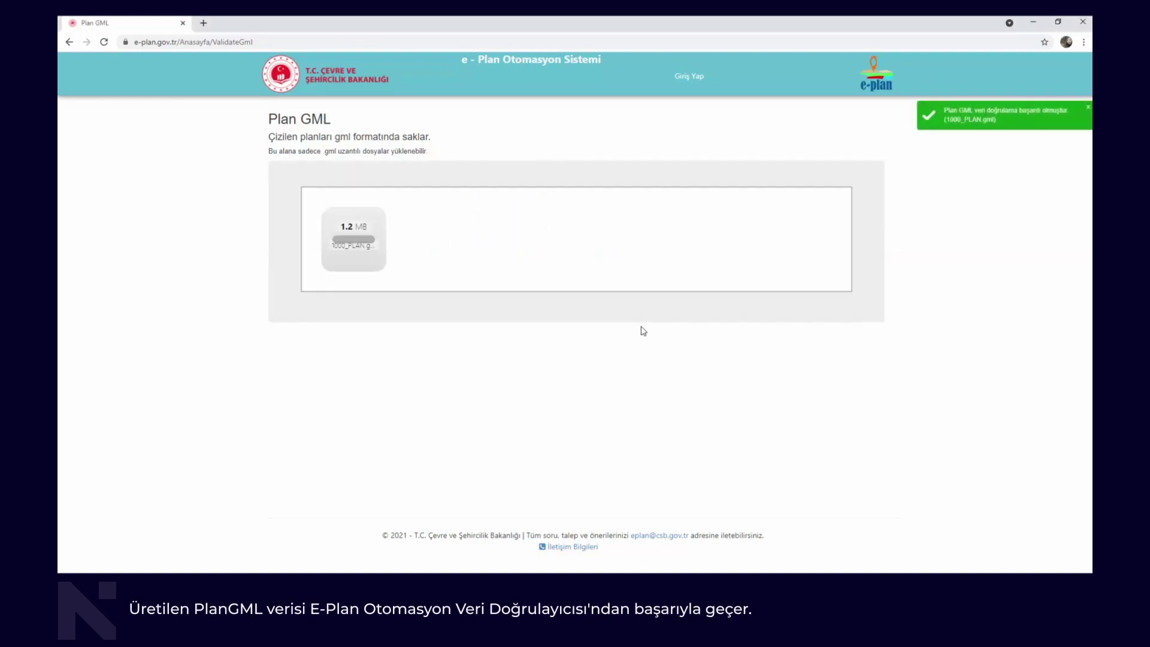